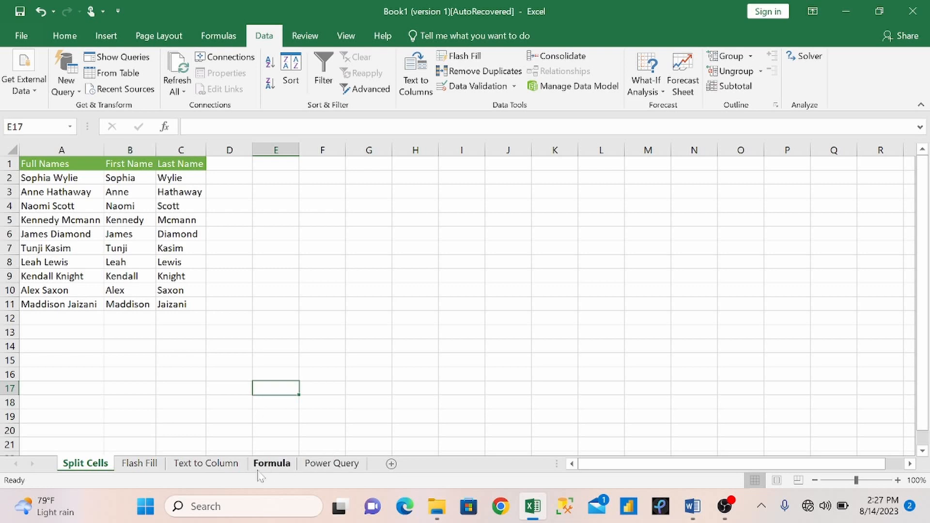
- On the Flash Fill sheet, enter the first and last name from A2 separately into B2 and C2
click(148, 467)
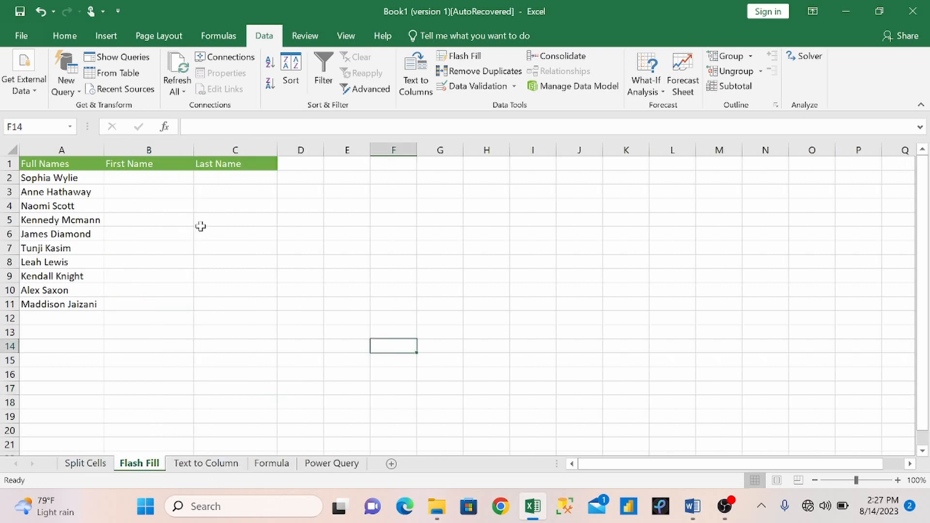
click(154, 179)
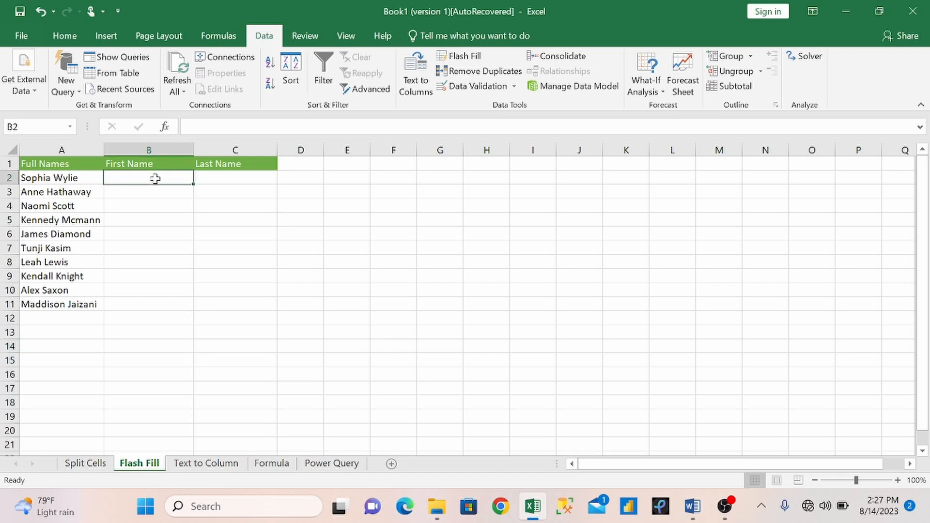
text(S)
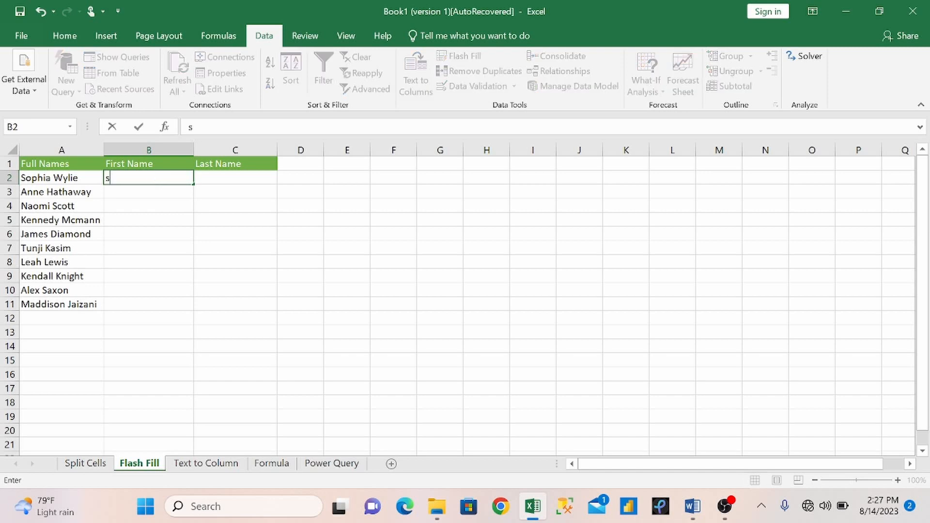
text(ophia)
key(Tab)
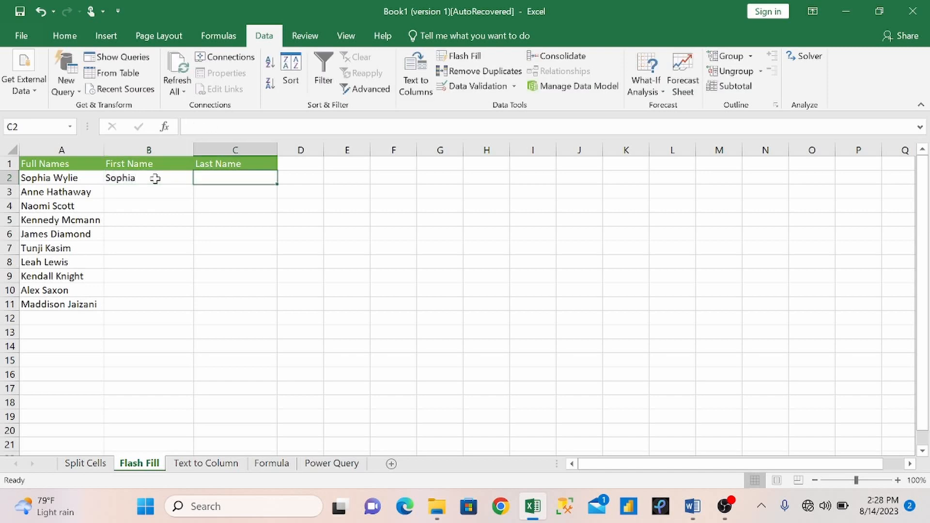
text(W)
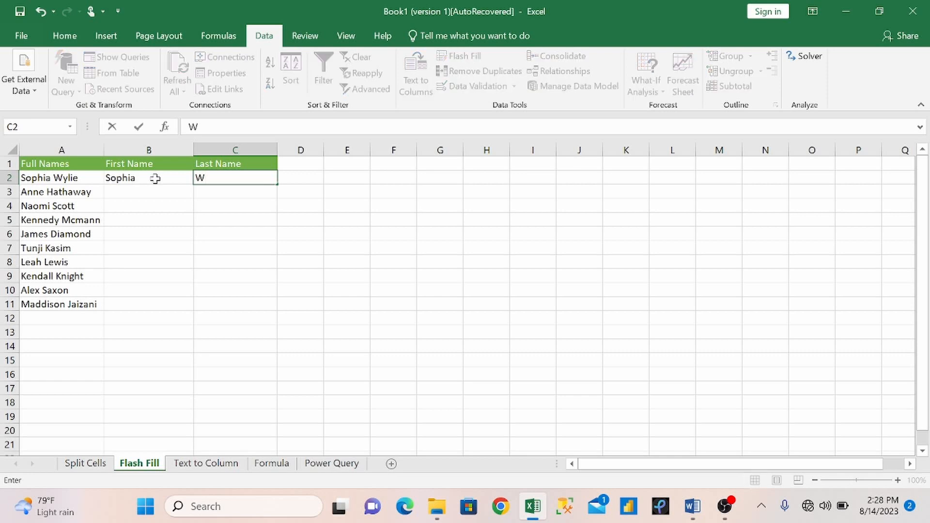
text(ylie)
key(Return)
- Enter the first name from A3 in B3, then begin B4 and accept the Flash Fill suggestion down to B11
key(Left)
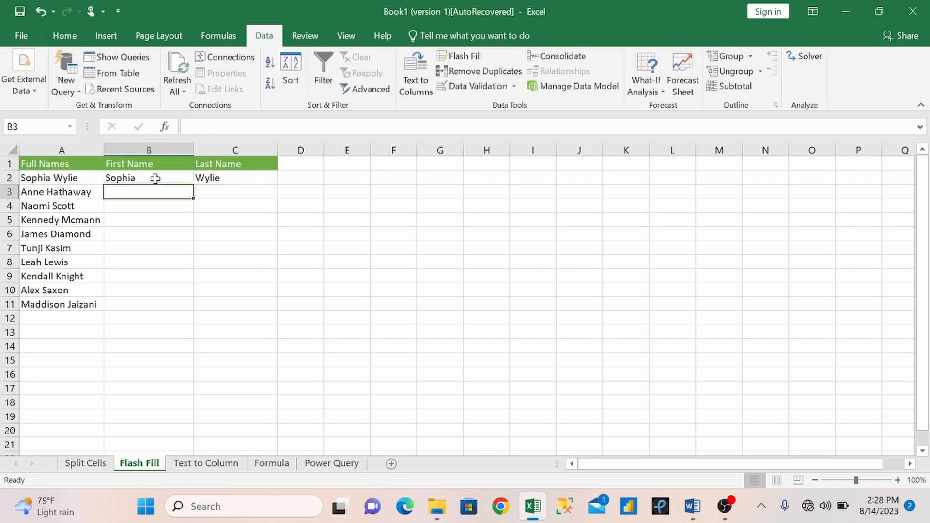
text(Anne)
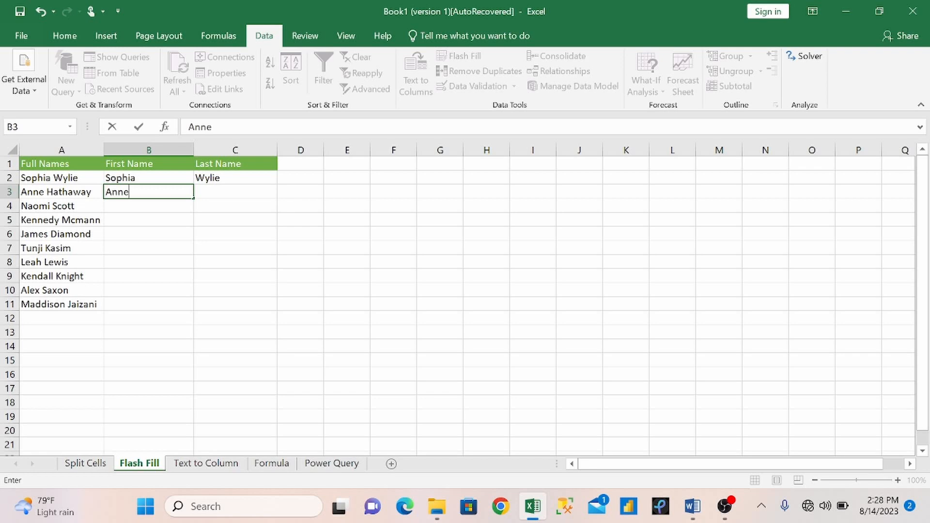
key(Return)
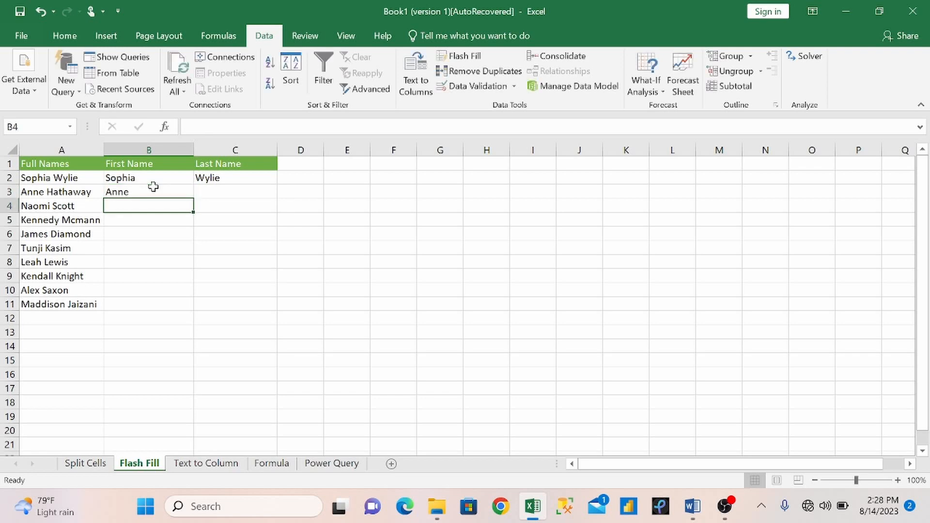
text(Naomi)
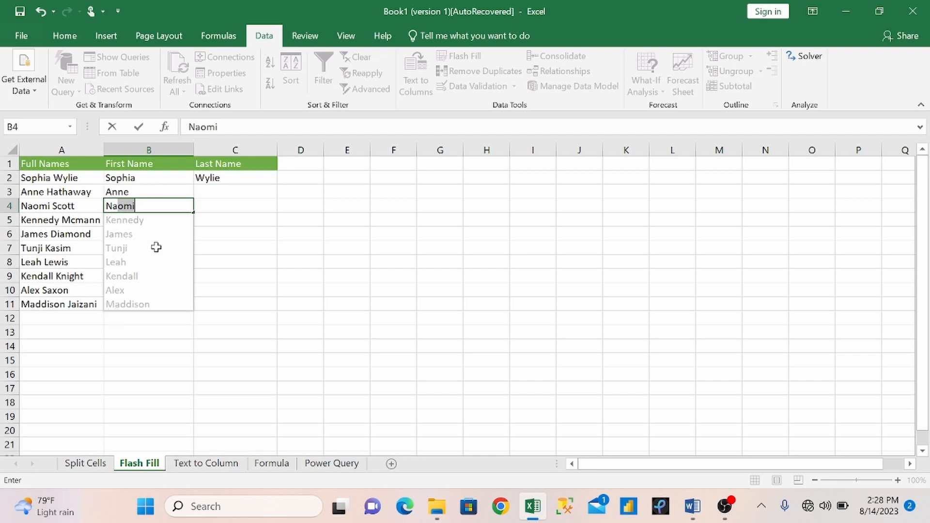
key(Return)
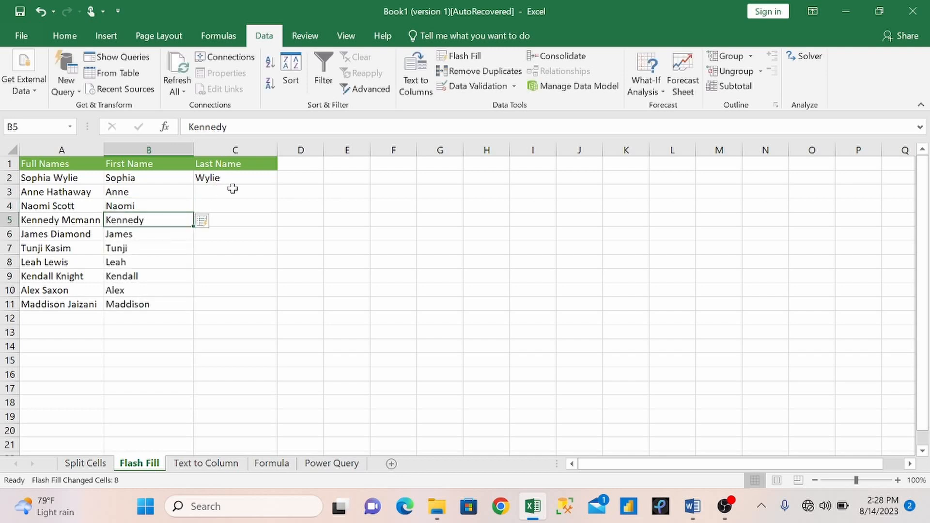
- Flash Fill the rest of the Last Name column starting from C3
click(234, 190)
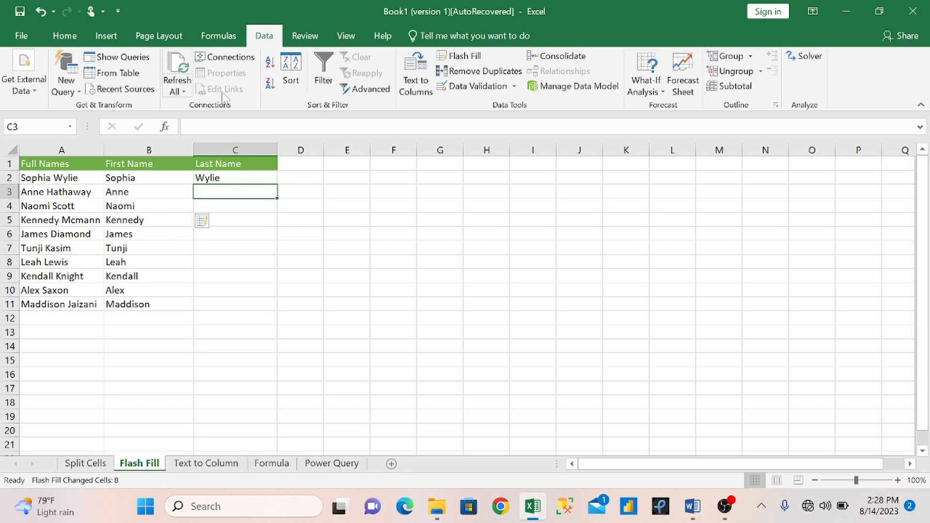
click(57, 36)
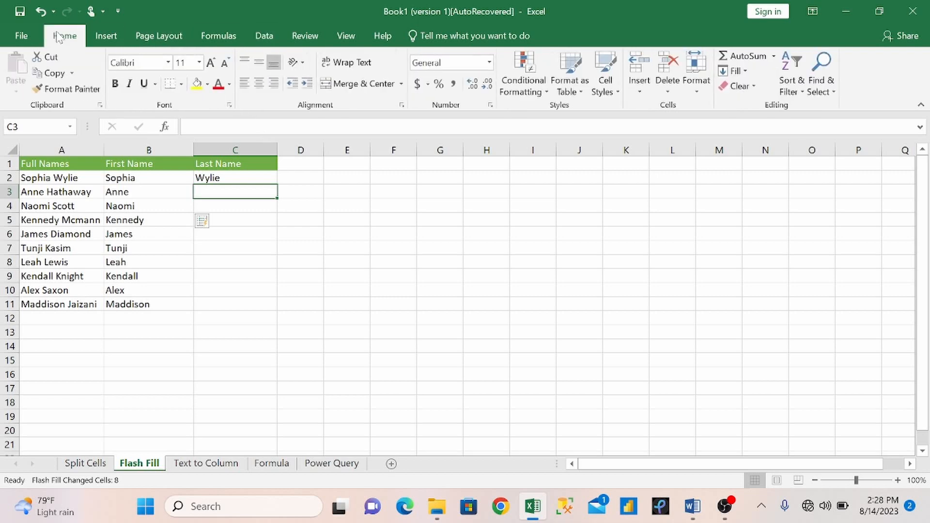
click(259, 34)
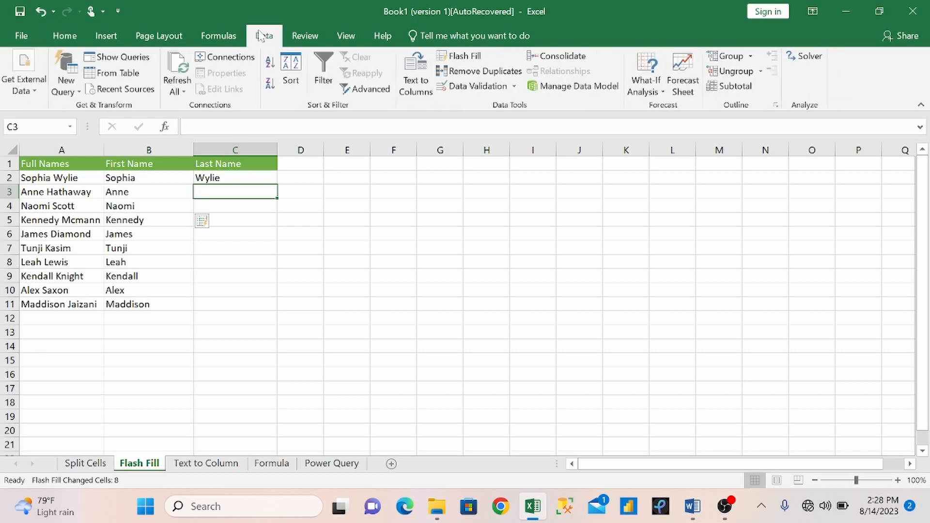
click(459, 56)
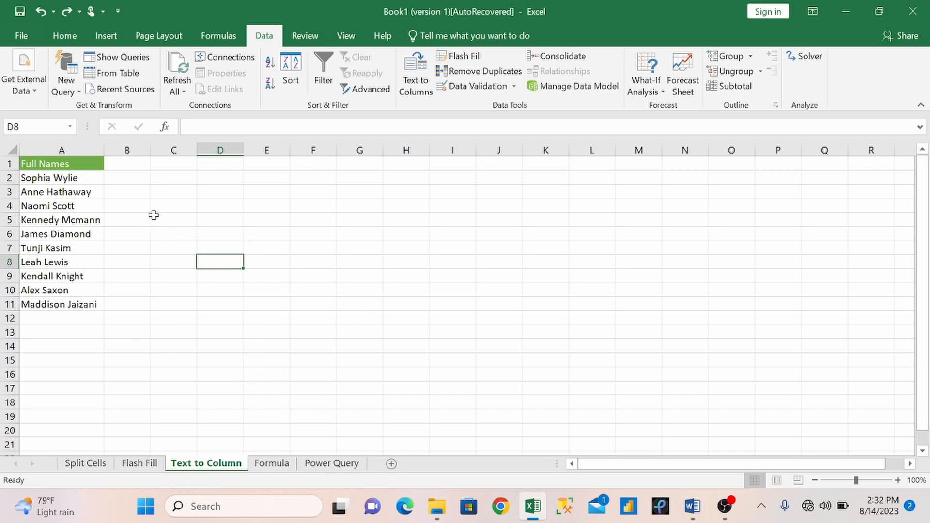
- Split the full names in A2:A11 with Text to Columns, delimited by tab and space, in General format with destination $A$2
drag(68, 179, 60, 308)
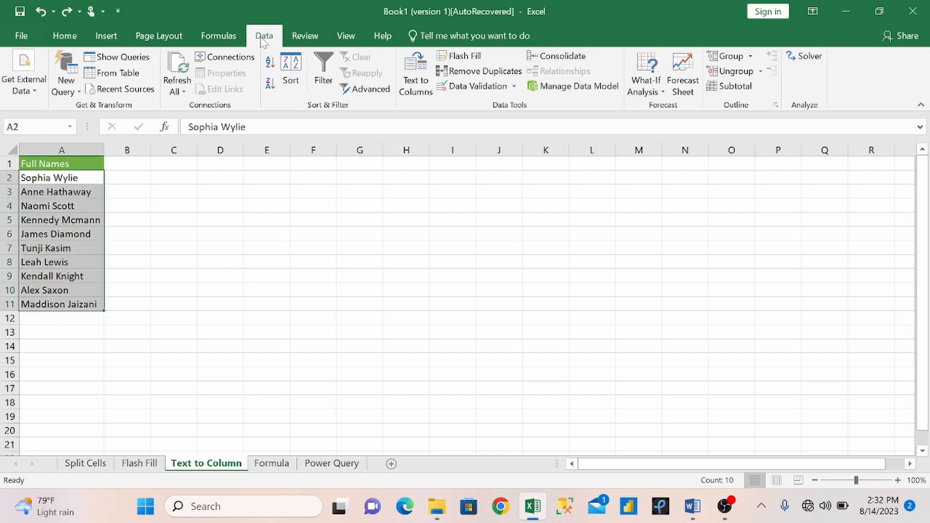
click(417, 85)
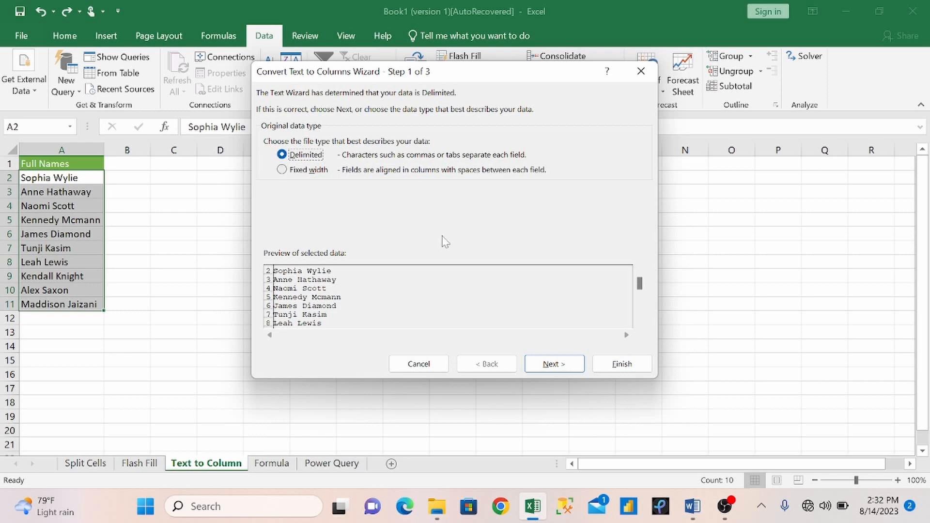
click(536, 368)
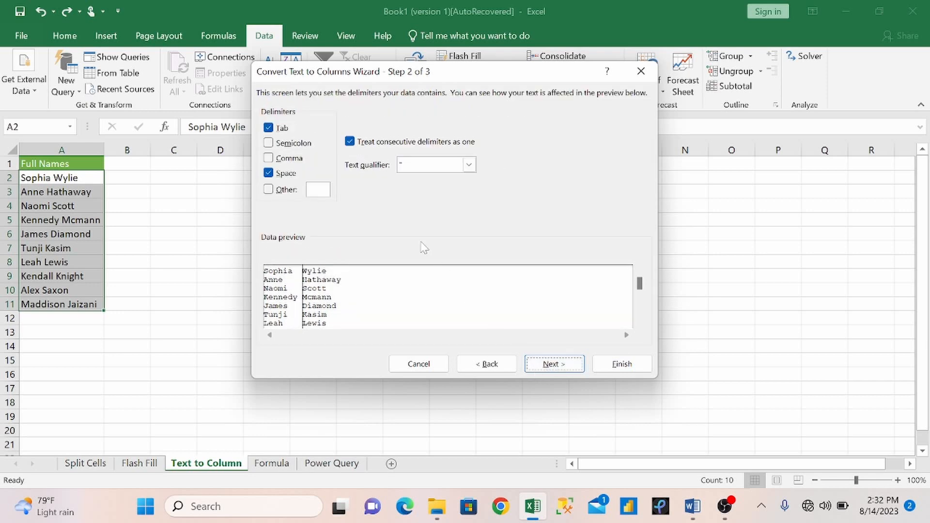
click(269, 174)
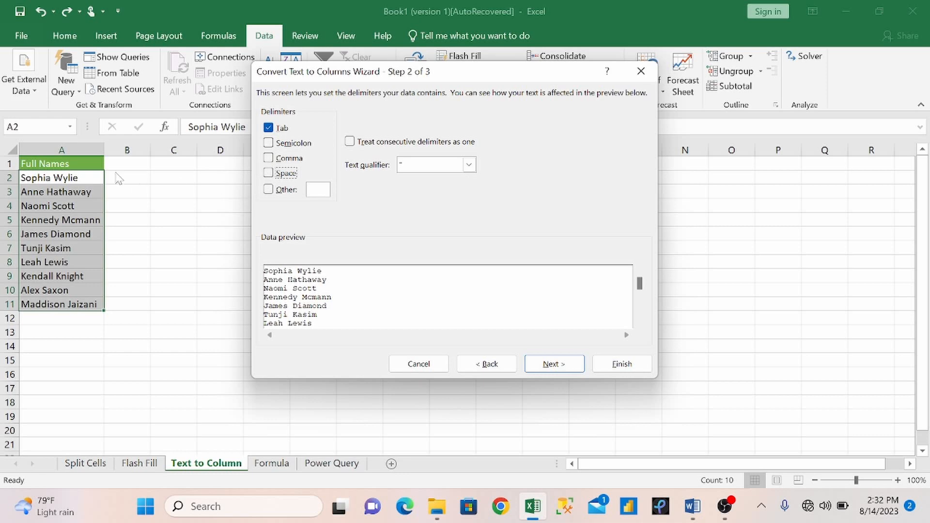
click(270, 173)
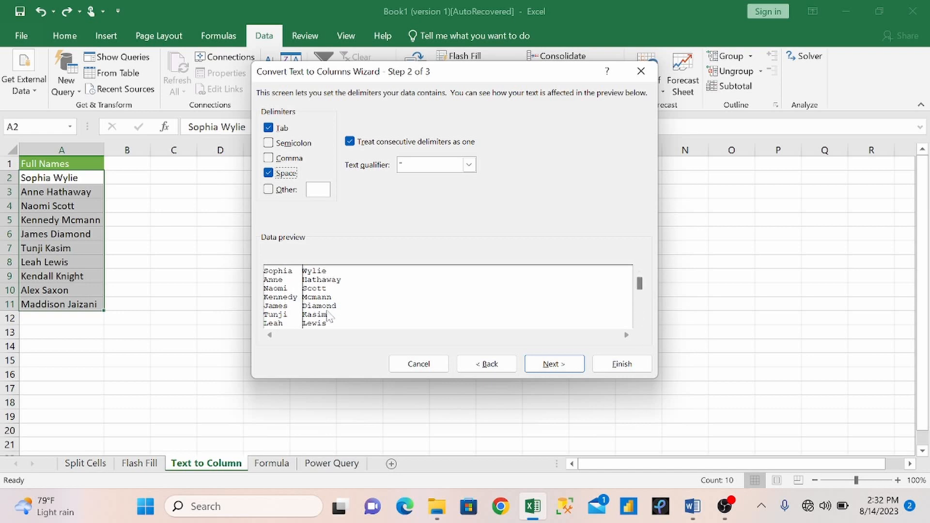
click(557, 364)
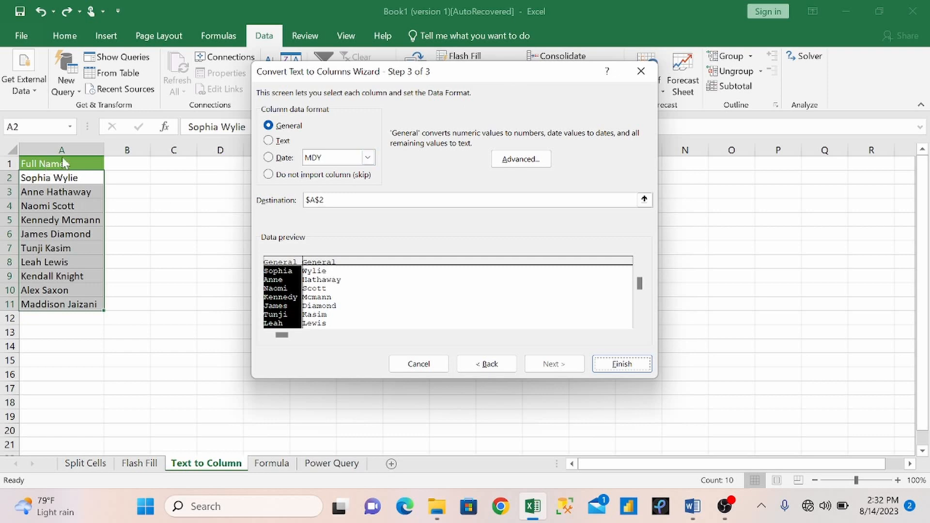
click(610, 365)
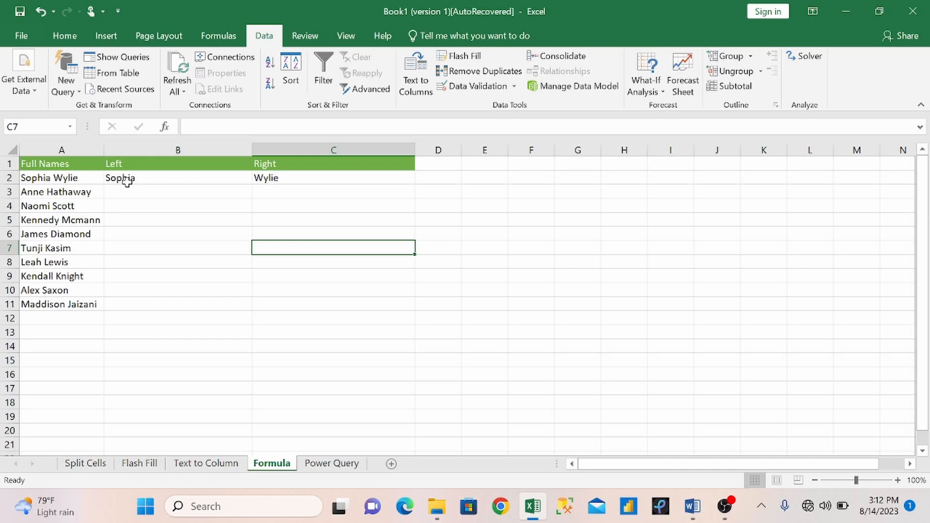
- Examine the LEFT formula in B2 on the Formula sheet, including SEARCH's quoted space and the -1 argument, without changing it
click(145, 179)
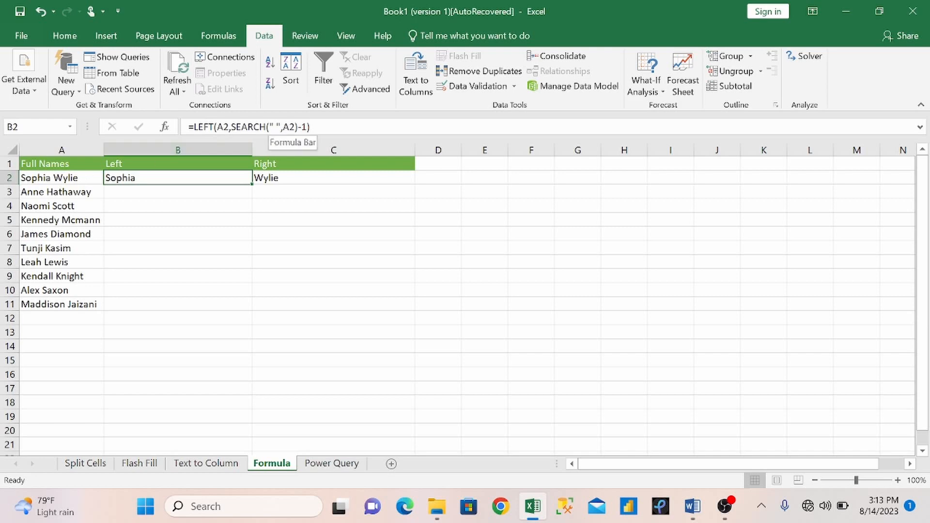
click(271, 127)
drag(276, 127, 269, 127)
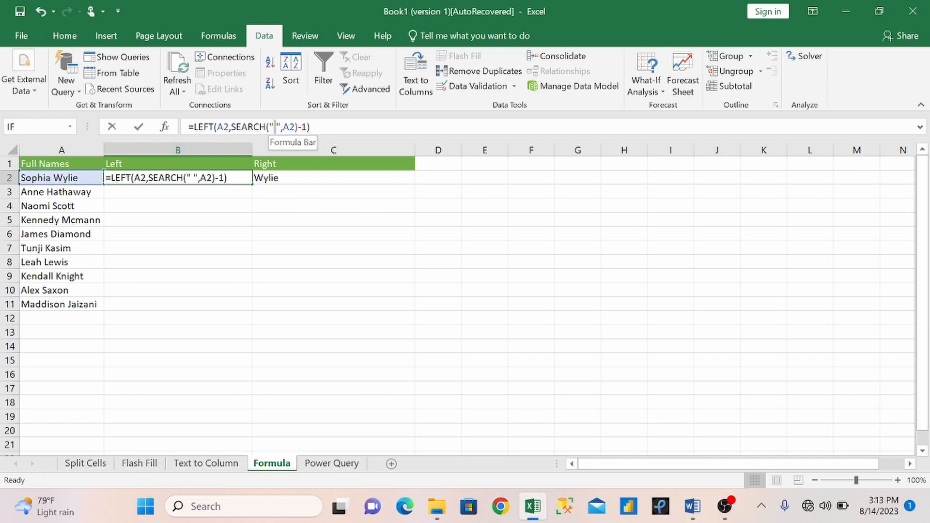
click(275, 127)
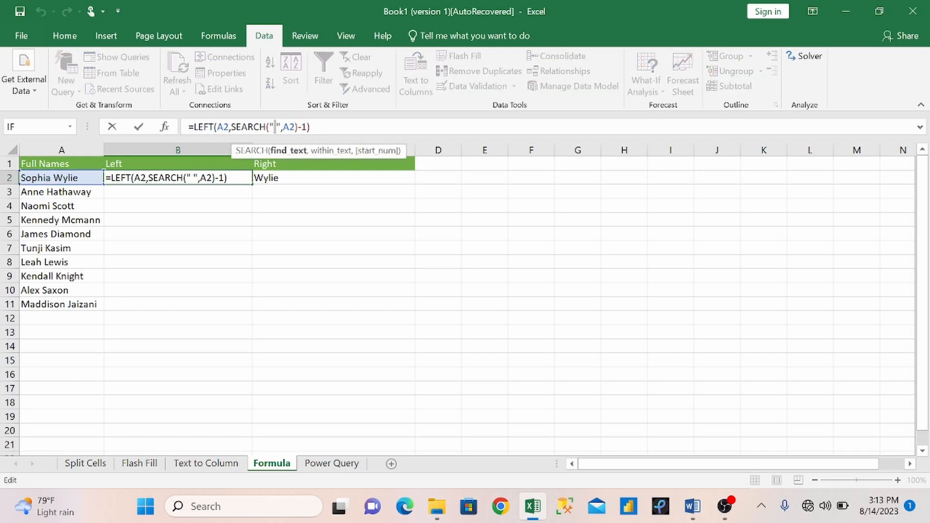
drag(307, 127, 294, 126)
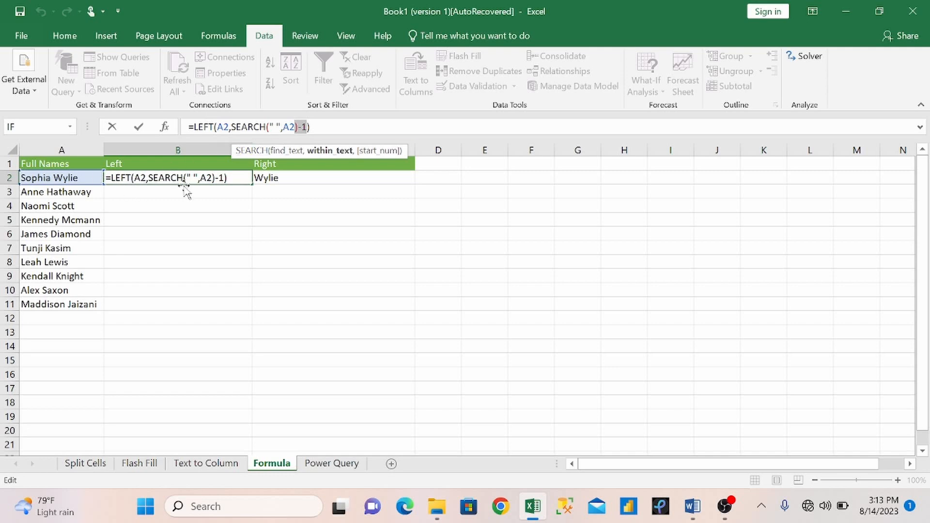
key(ctrl+Return)
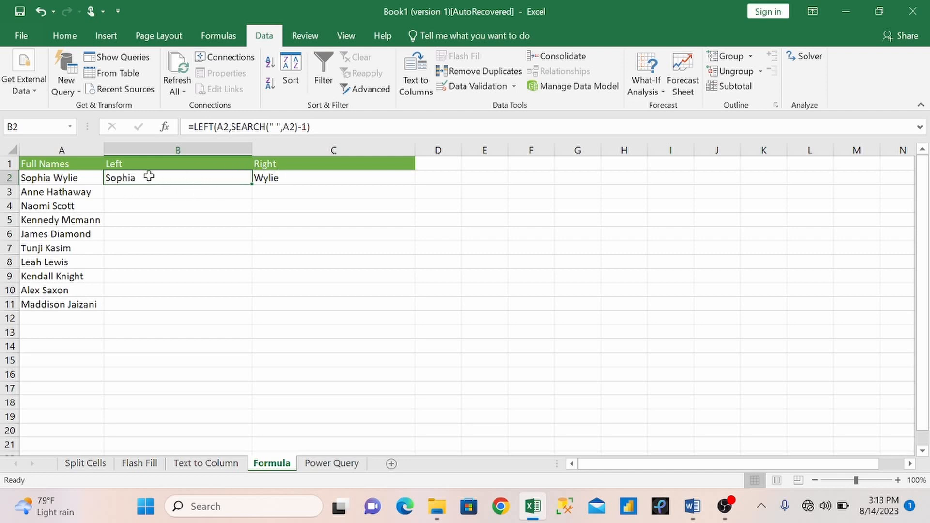
- Clear the existing RIGHT formula from C2 and the LEFT formula from B2
click(284, 177)
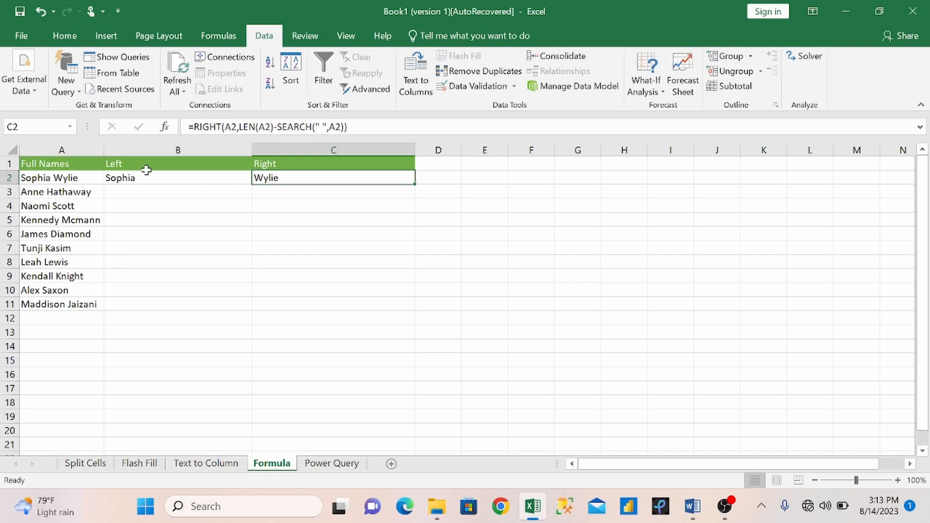
key(Delete)
click(227, 178)
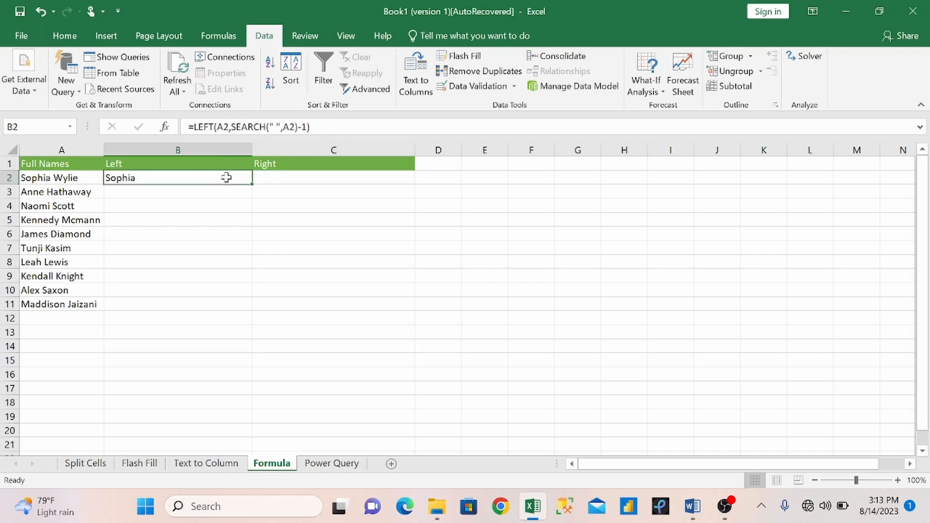
key(BackSpace)
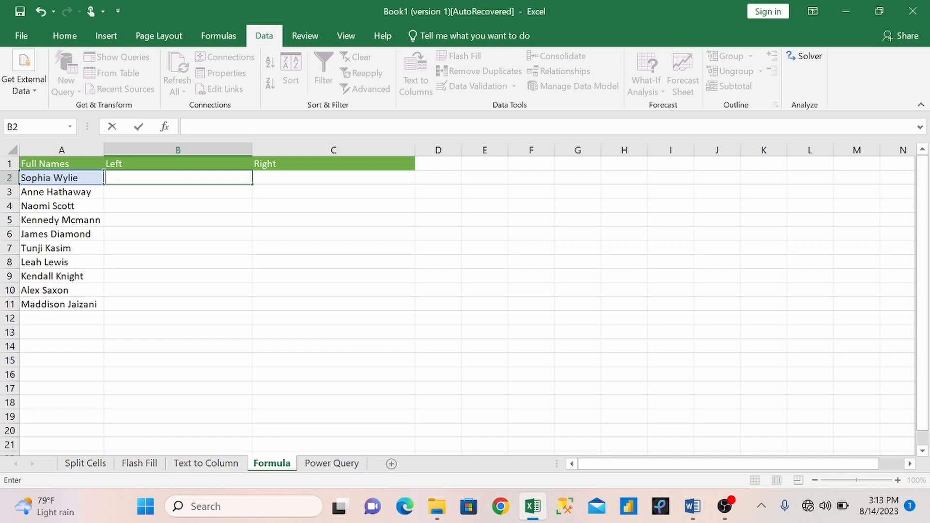
click(215, 200)
- Enter =LEFT(A2,SEARCH(" ",A2)-1) in B2 and fill the formula down to B11
click(196, 179)
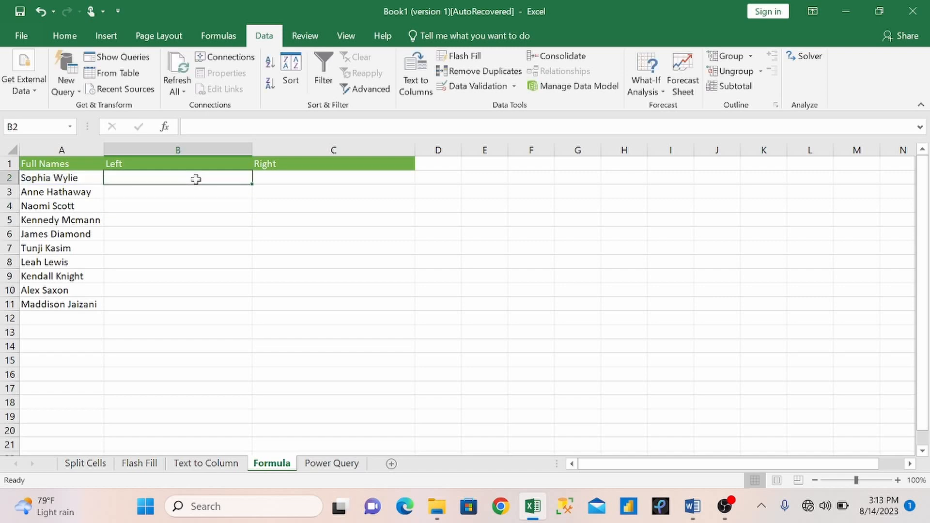
text(=left)
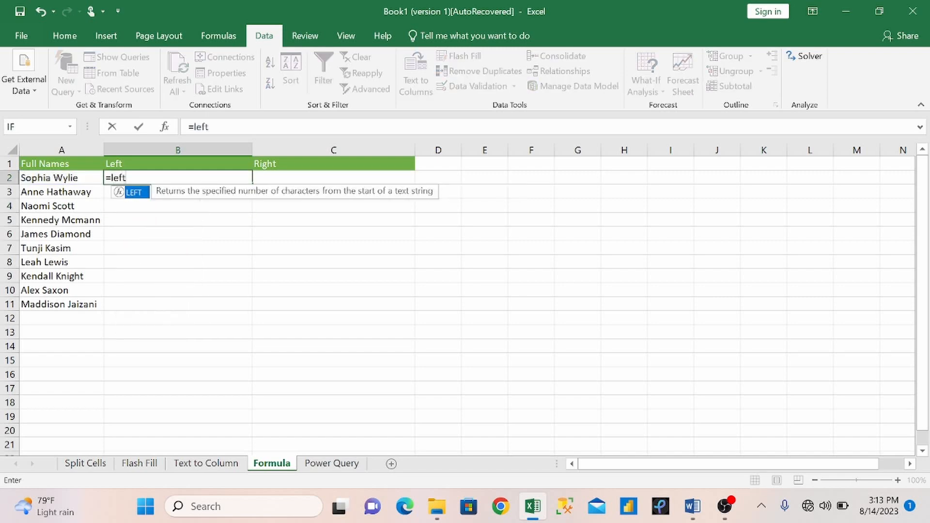
key(Tab)
click(80, 178)
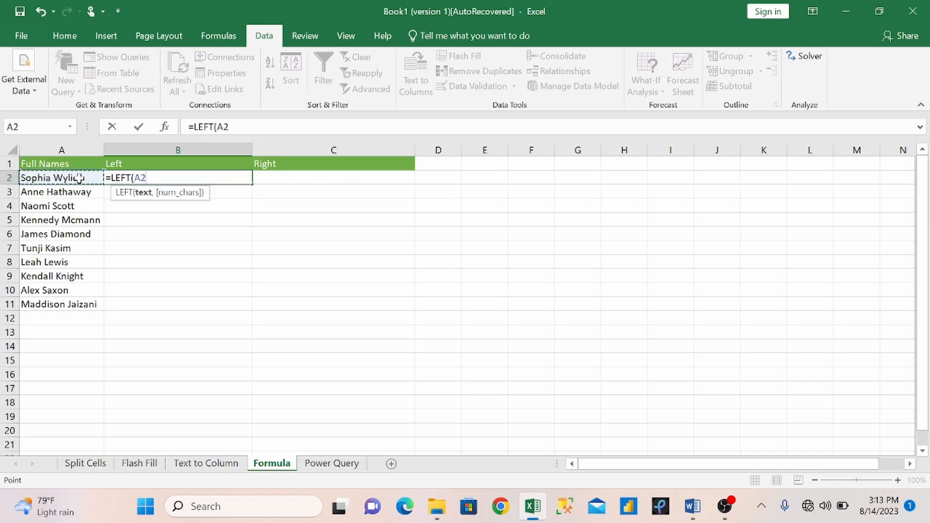
text(,)
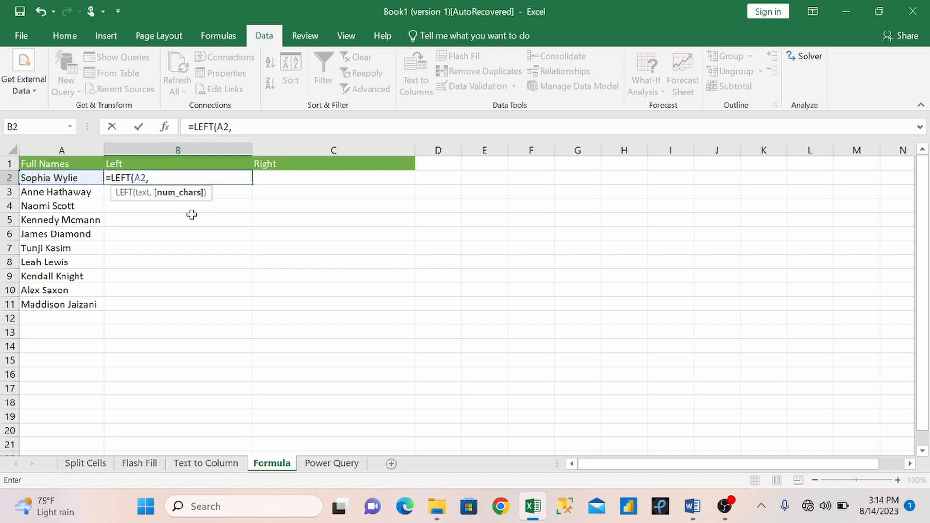
text(sea)
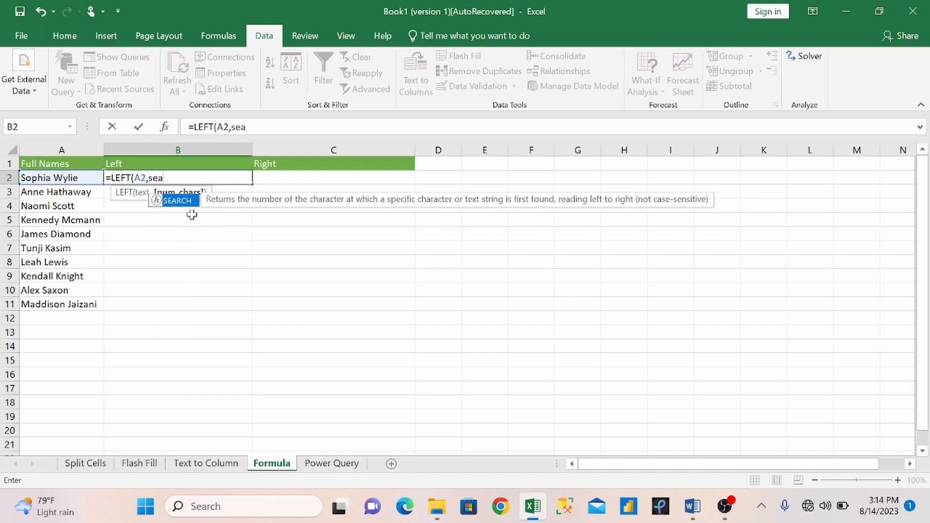
text(rch)
key(Tab)
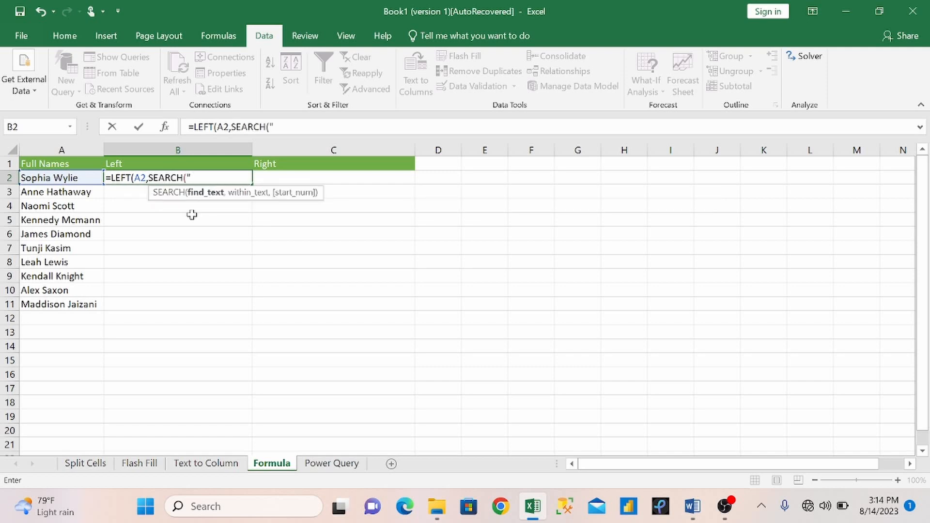
text(" ",)
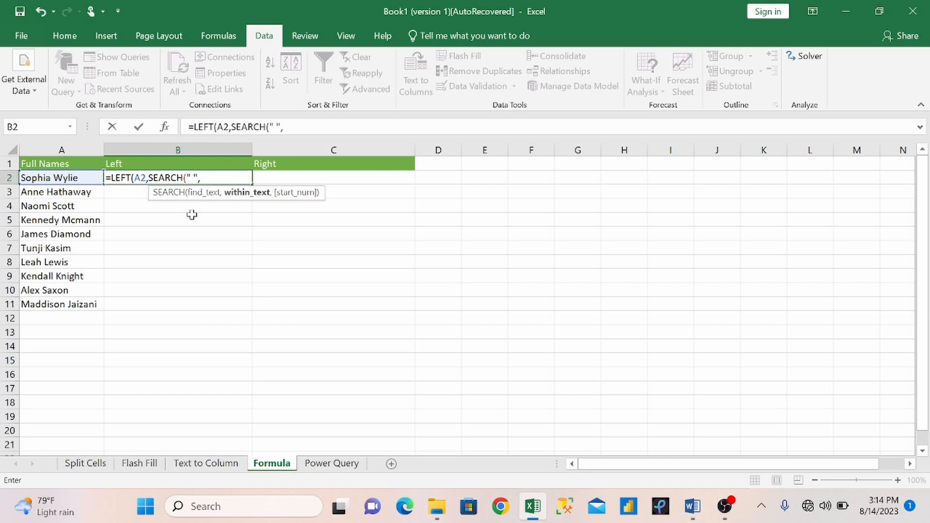
click(76, 180)
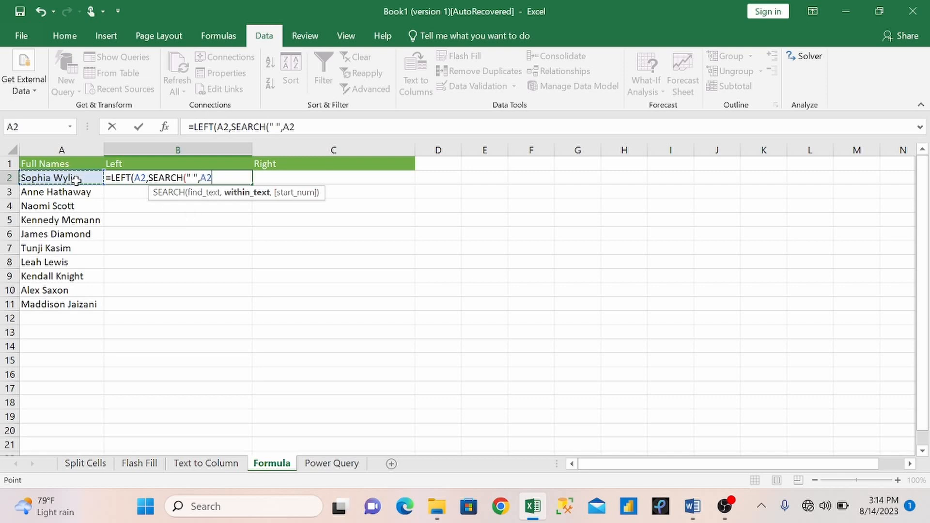
text()-1)
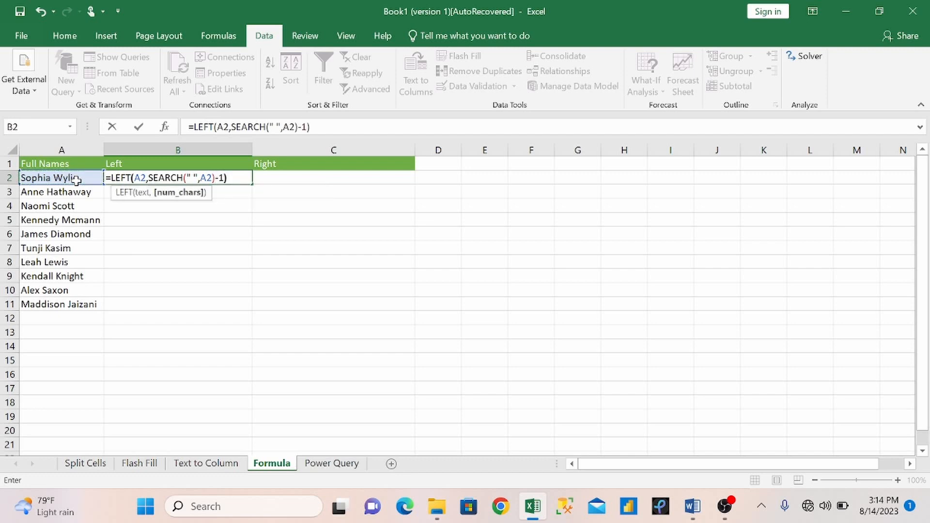
key(Return)
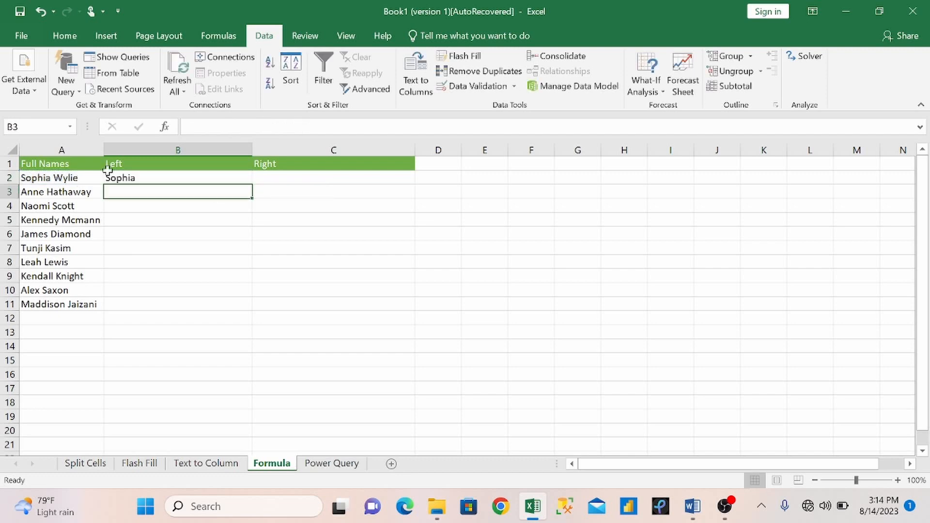
click(184, 175)
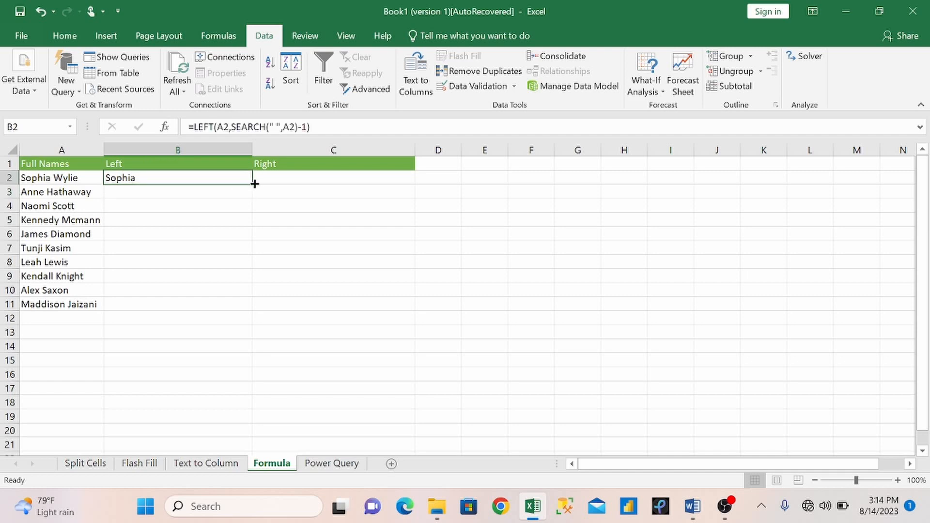
drag(254, 184, 239, 313)
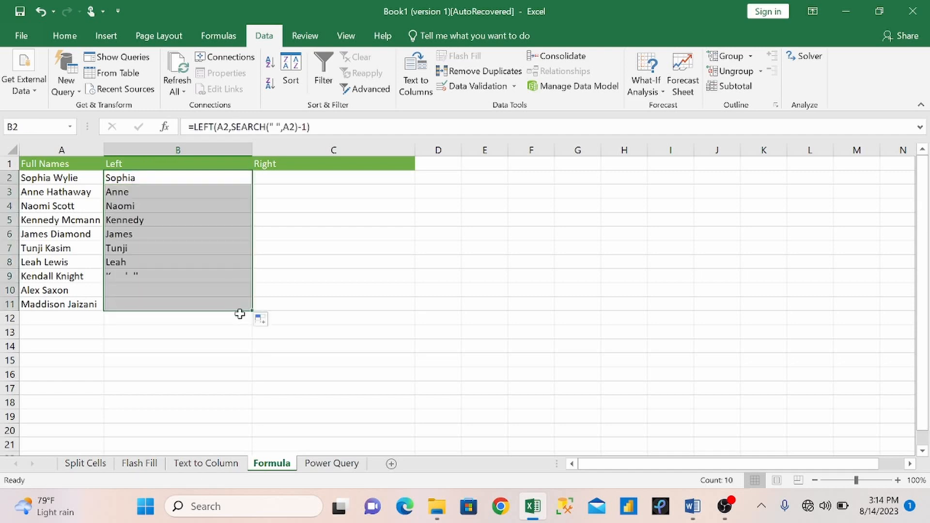
- Enter =RIGHT(A2,LEN(A2)-SEARCH(" ",A2)) in C2 and fill the formula down to C11
click(274, 179)
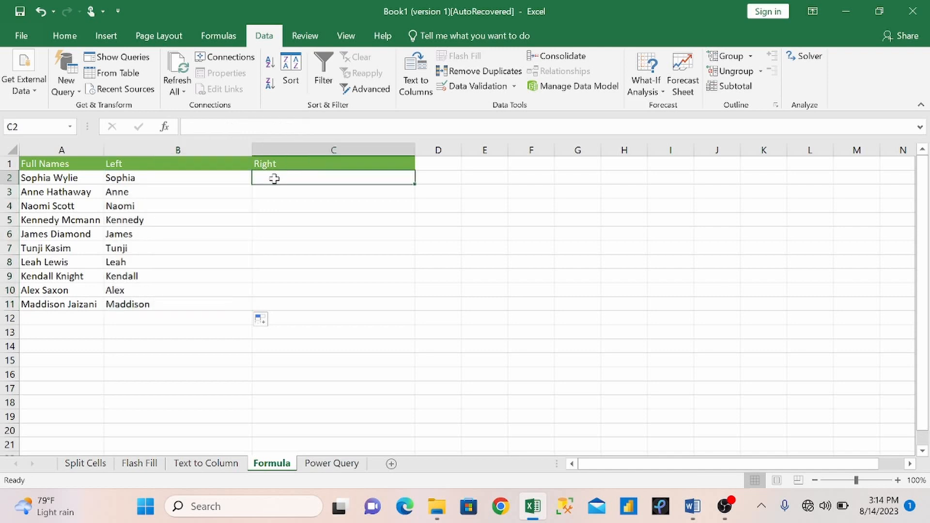
text(=righ)
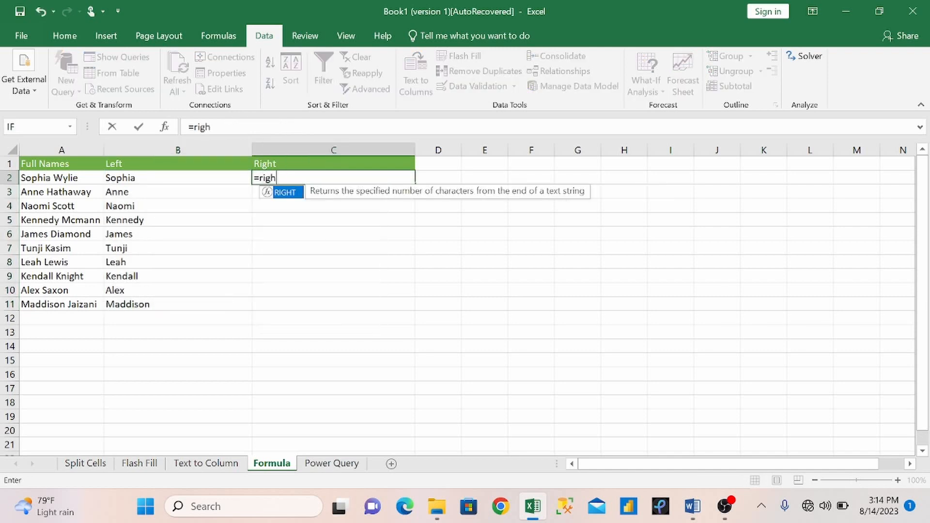
key(Tab)
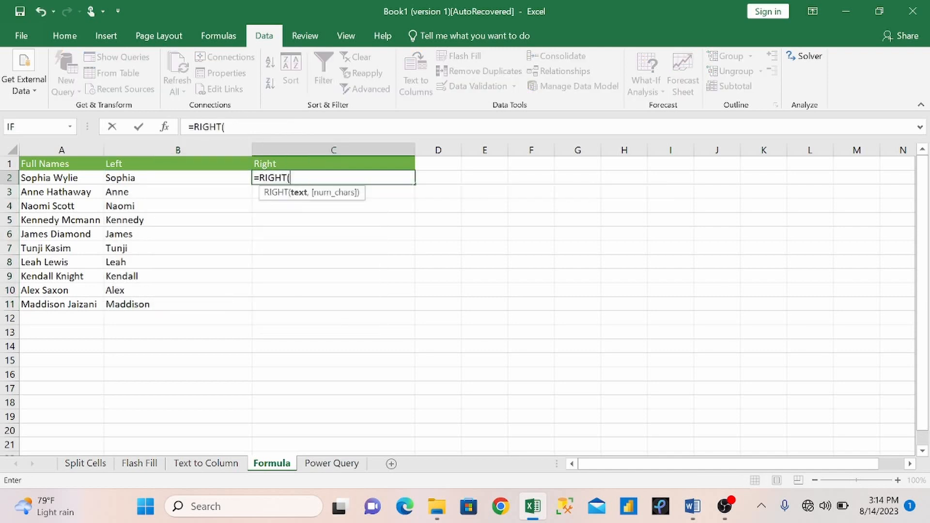
click(80, 178)
text(,)
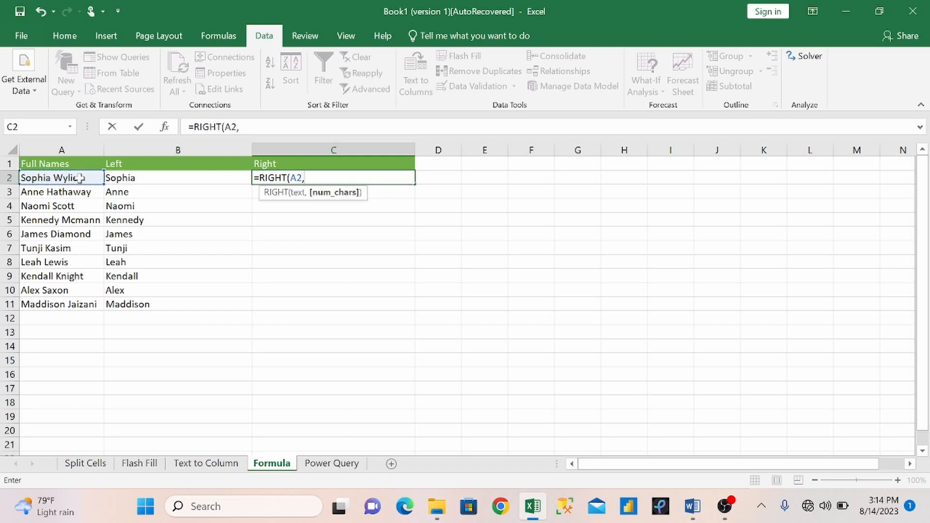
text(len)
key(Tab)
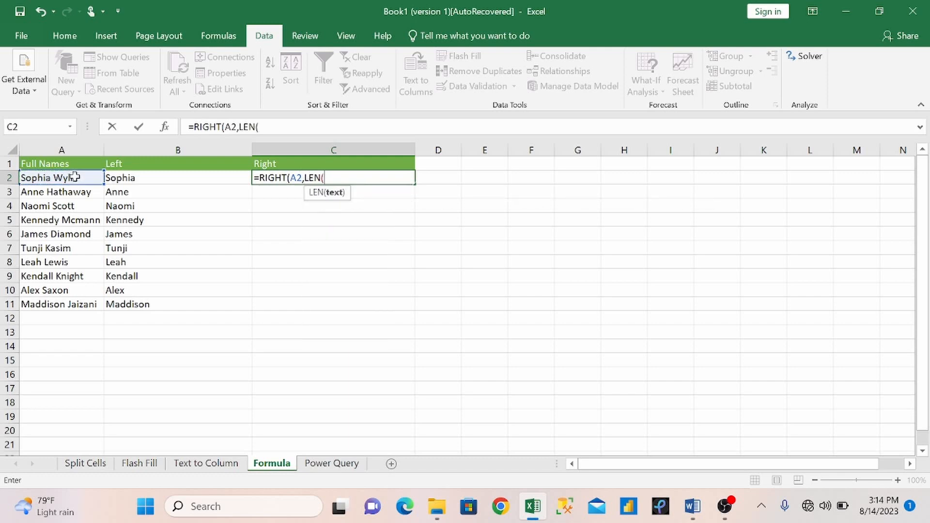
click(75, 177)
text())
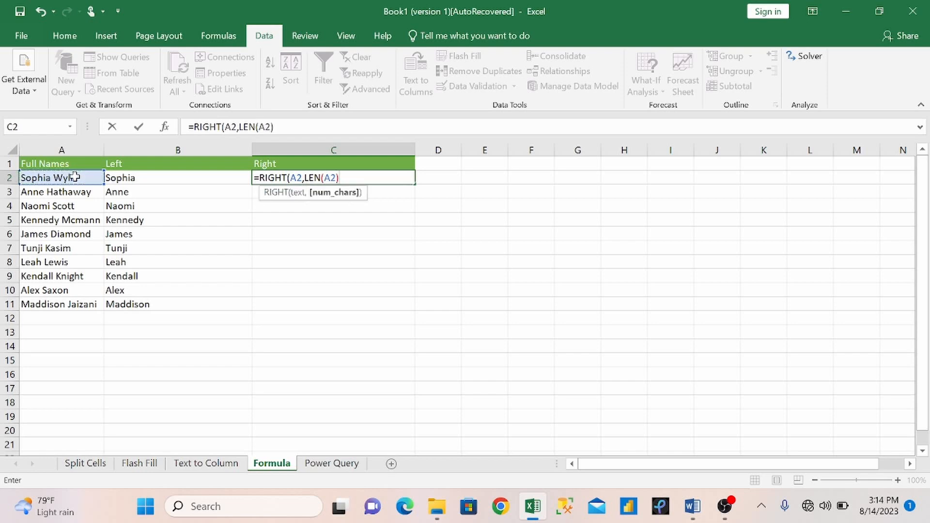
text(-sea)
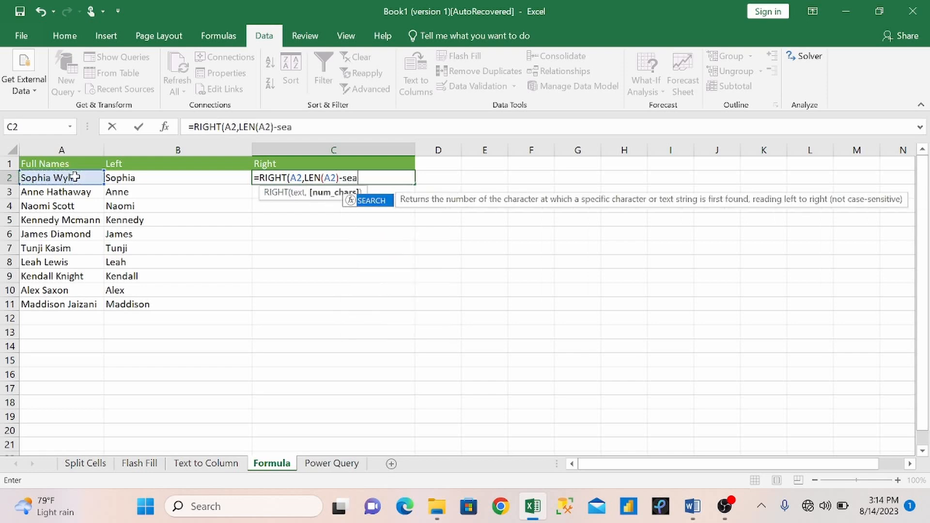
text(rch)
key(Tab)
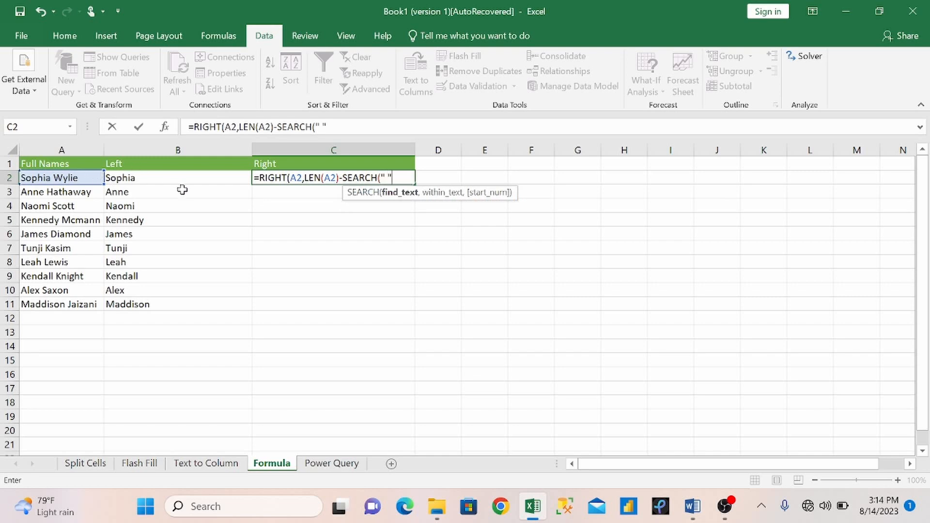
text(" ",)
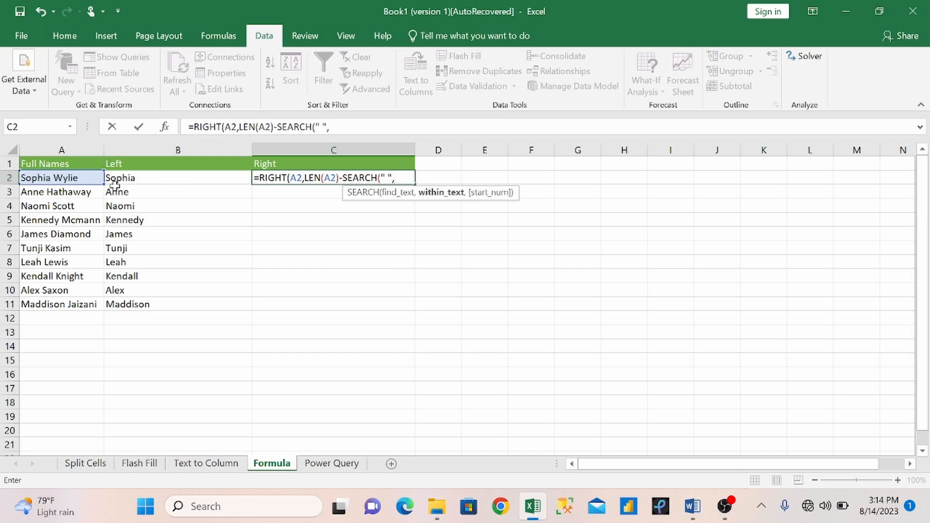
click(86, 178)
text())
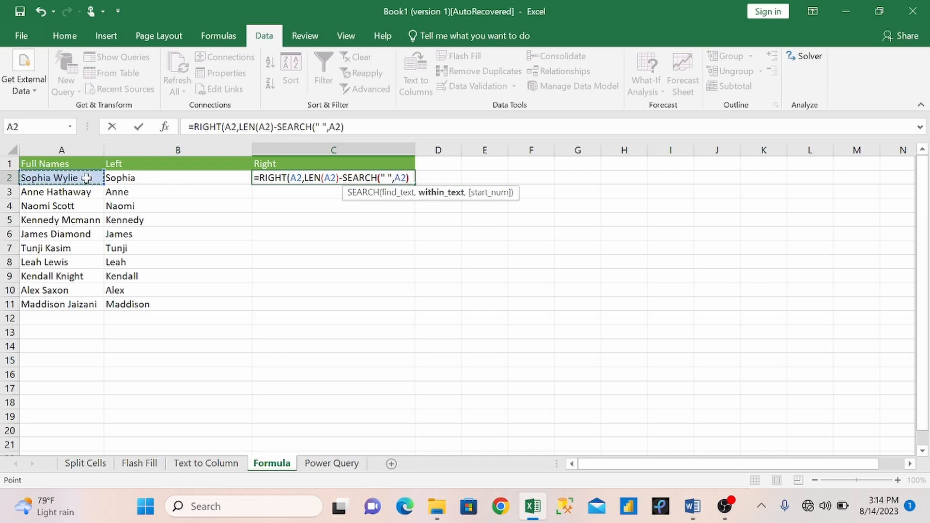
text())
key(Return)
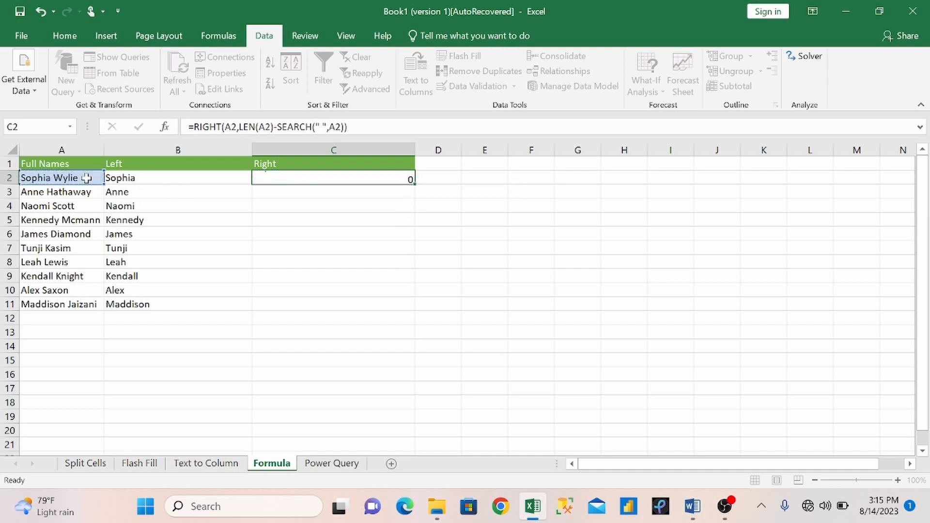
click(330, 179)
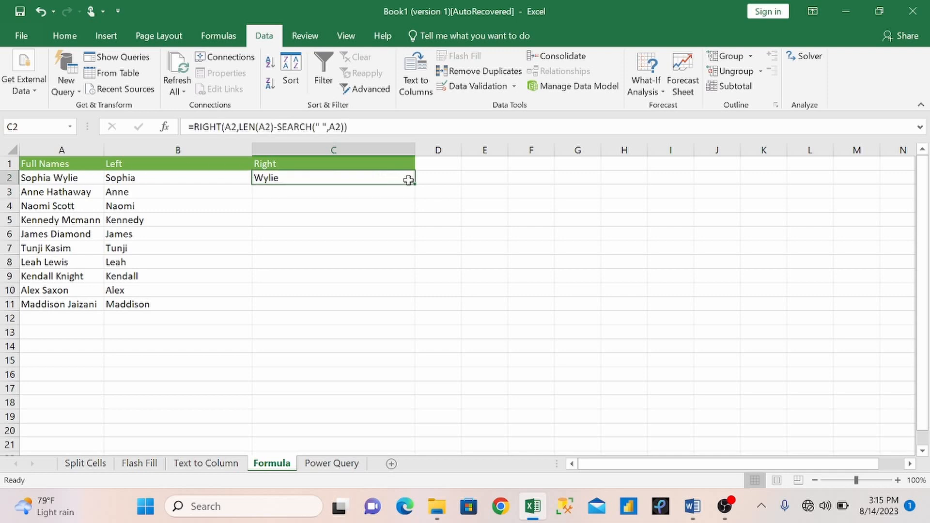
drag(414, 185, 414, 309)
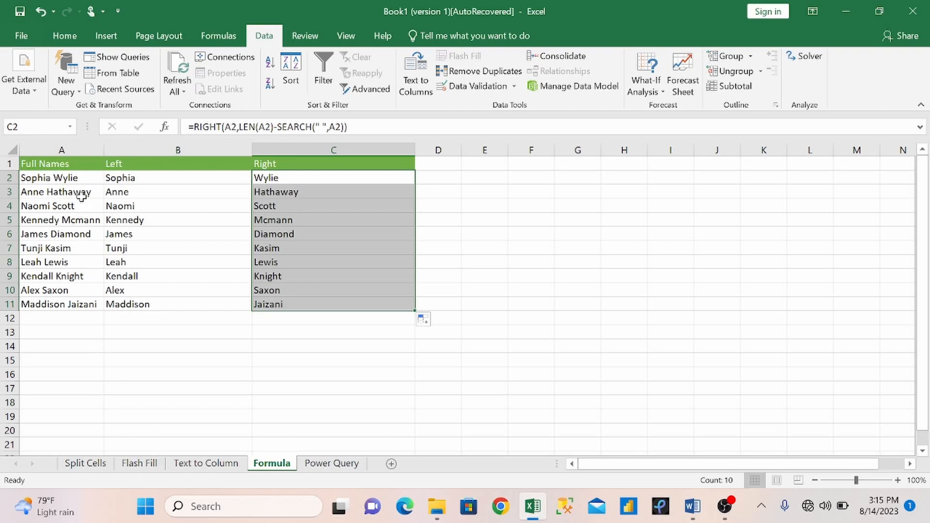
- Append an s to the full name in A2 on the Formula sheet to test the formula's update
click(78, 179)
double_click(80, 178)
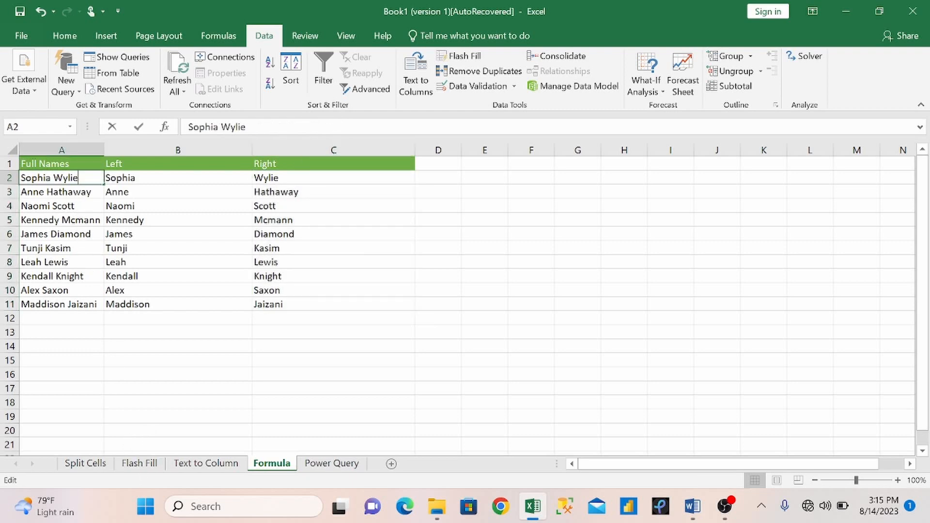
text(s)
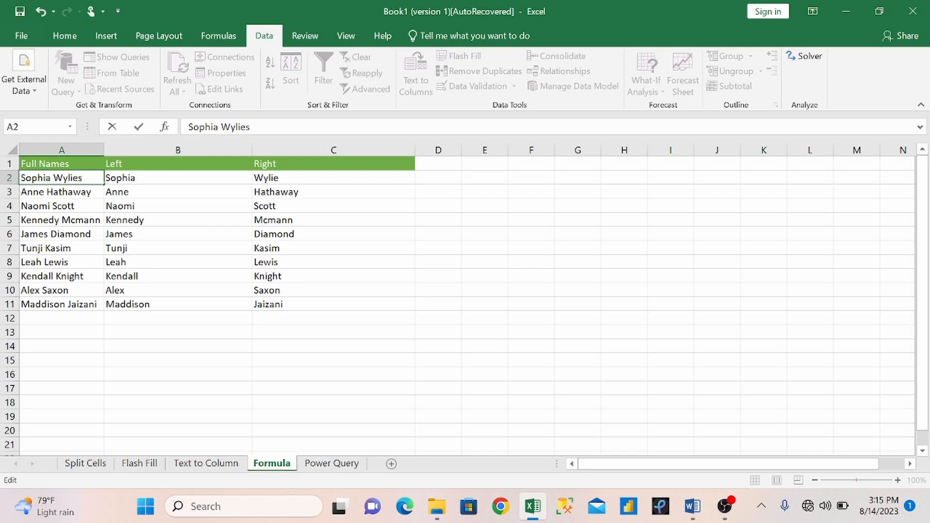
key(Return)
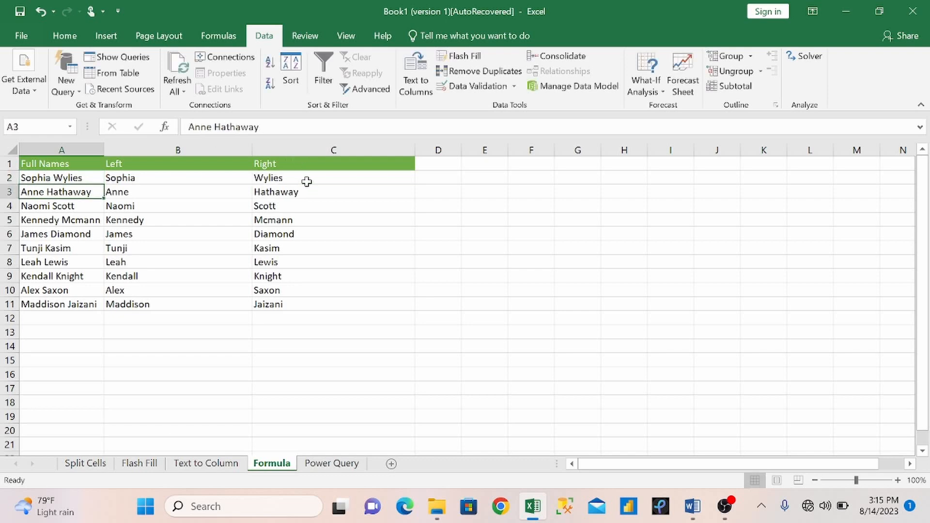
- Append an s to the full name in A2 on the Flash Fill sheet, and go back to the Formula sheet
click(140, 463)
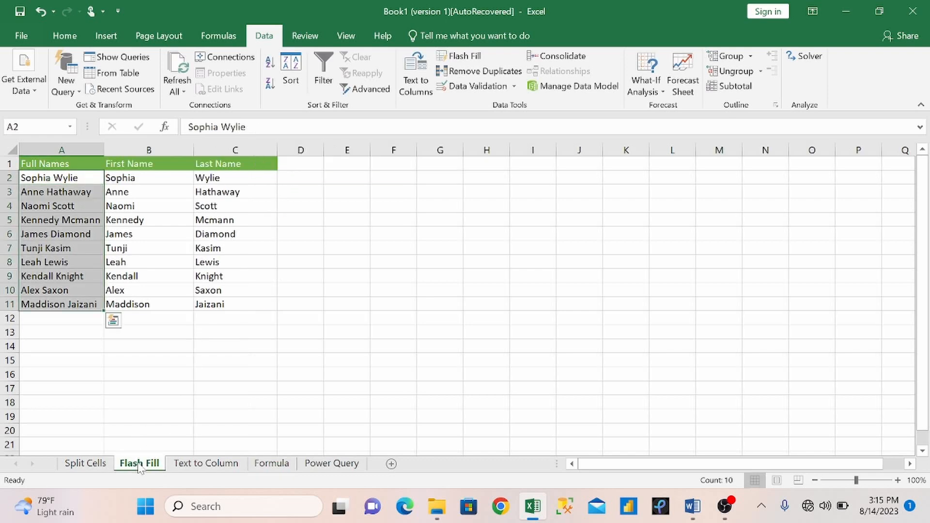
double_click(88, 178)
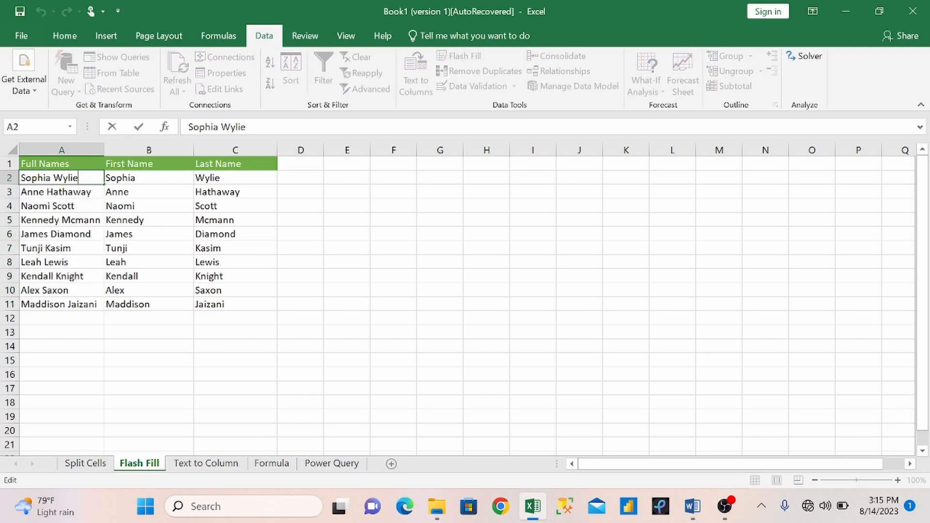
text(s)
key(Return)
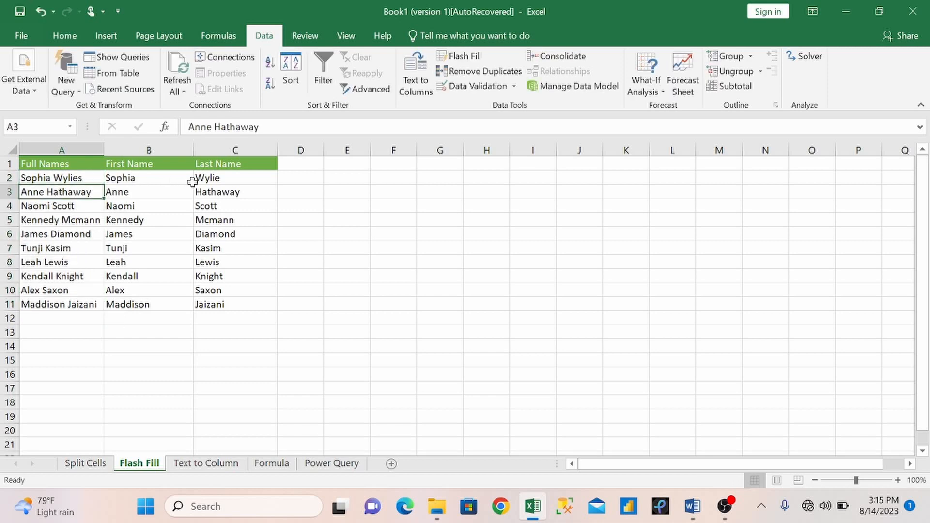
click(271, 463)
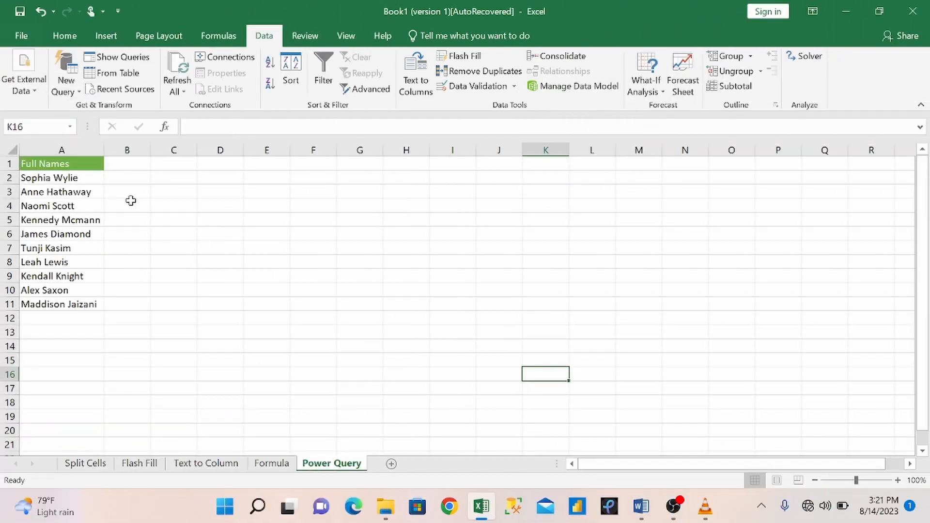
- Create a table with headers from $A$1:$A$11 on the Power Query sheet and open it in the Power Query Editor
click(121, 75)
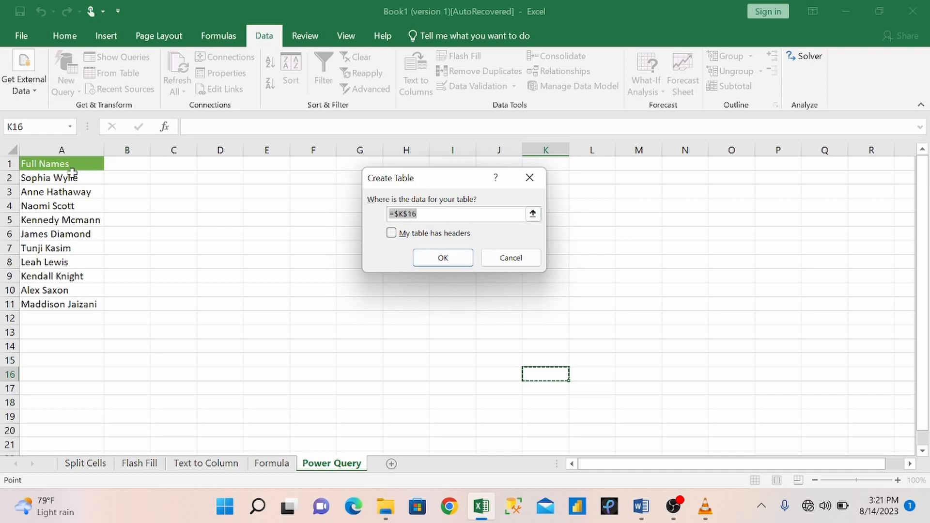
drag(62, 162, 53, 302)
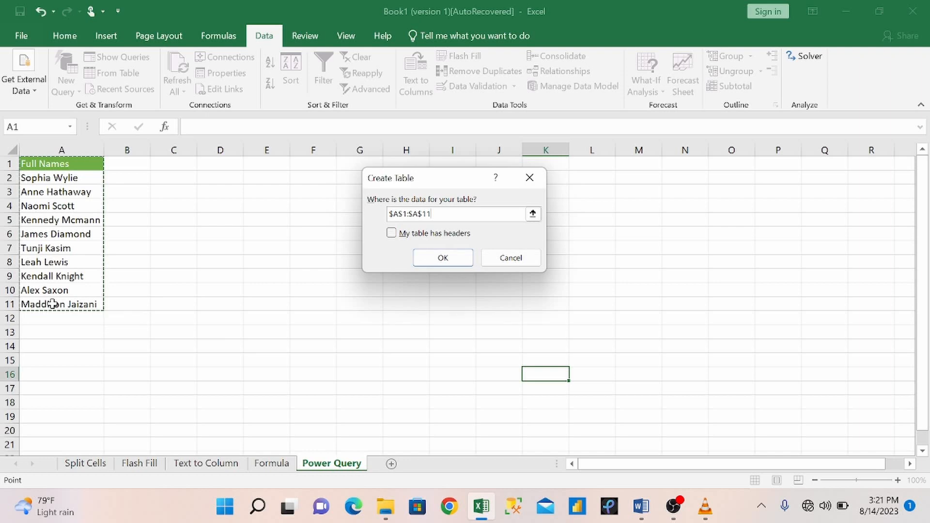
click(390, 234)
click(446, 258)
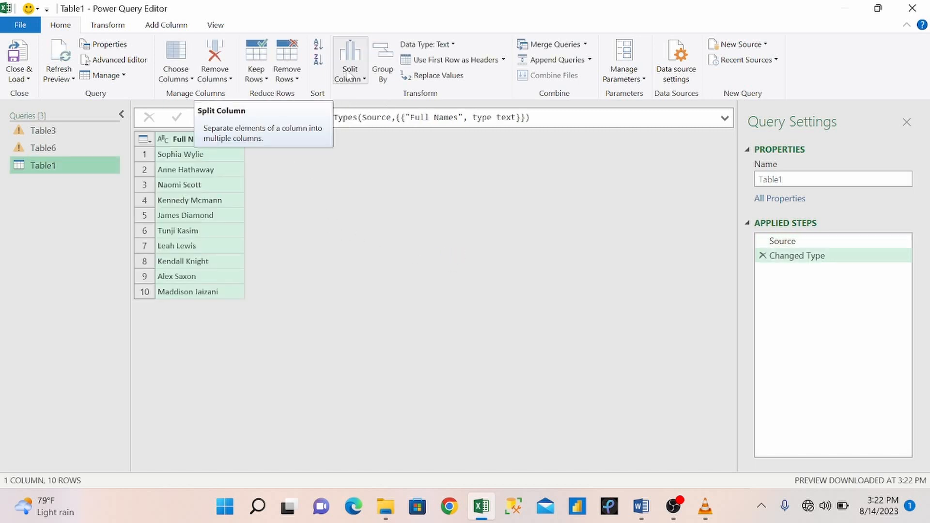
- Split the Full Names column by the Space delimiter at each occurrence of the delimiter
click(349, 76)
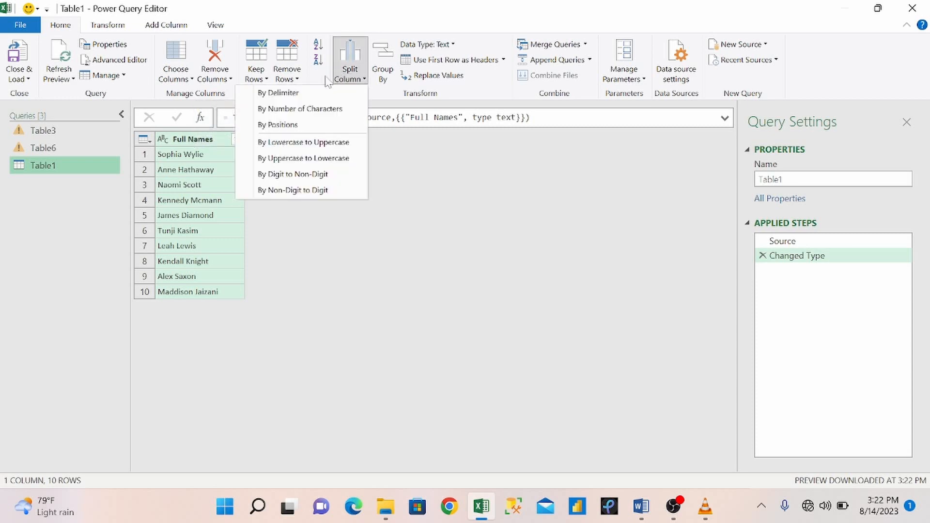
click(305, 95)
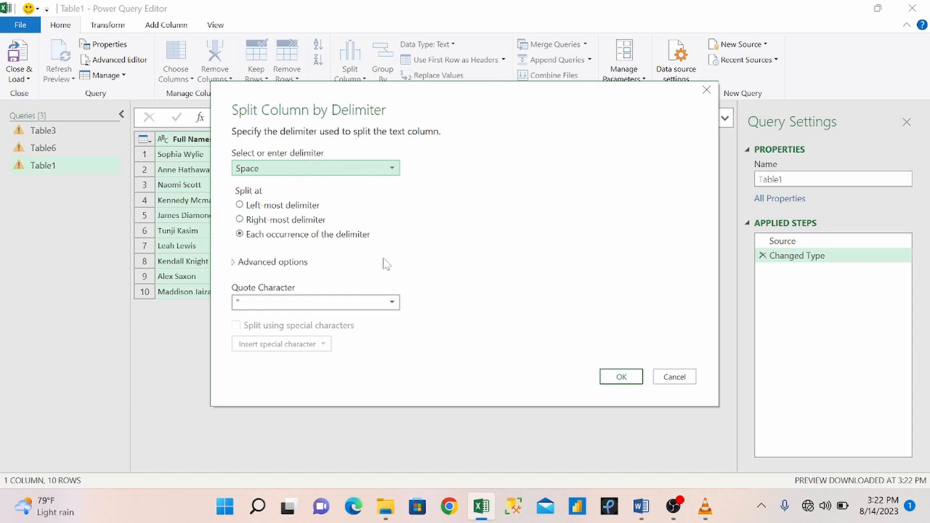
click(621, 376)
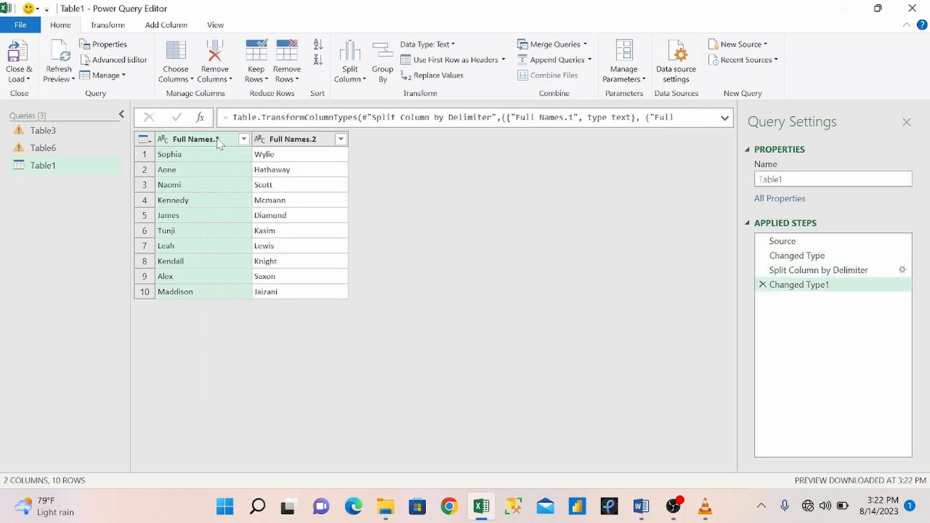
- Rename the Full Names.1 column as First Name
click(217, 140)
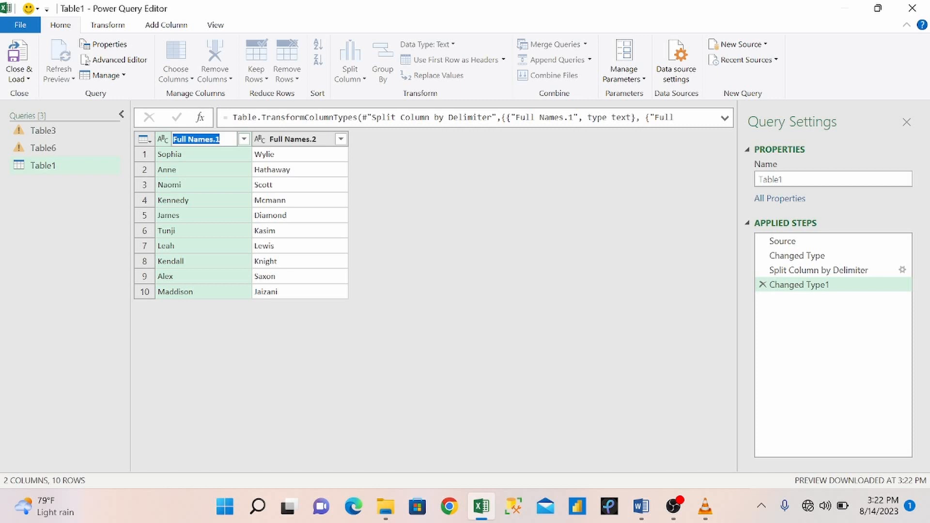
key(BackSpace)
text(Firts)
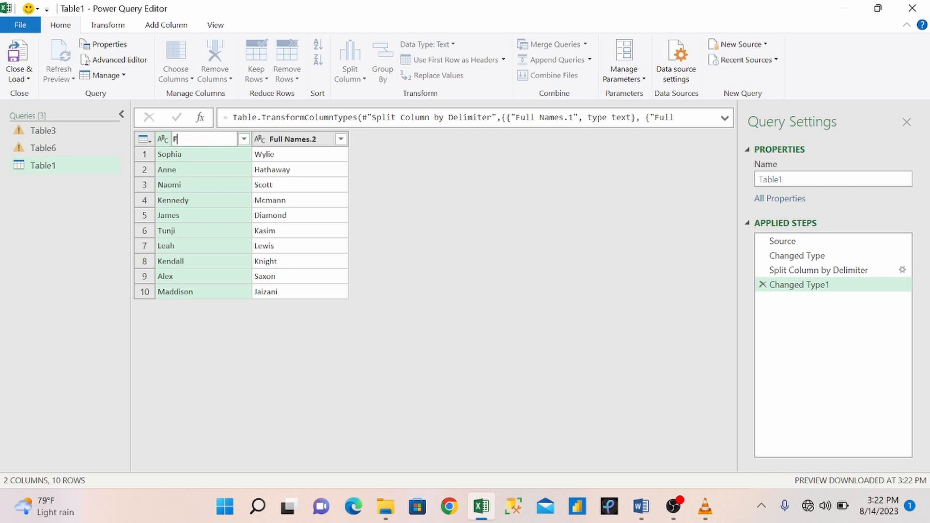
key(BackSpace)
key(BackSpace)
text(stane)
key(BackSpace)
key(BackSpace)
key(BackSpace)
text(Name)
key(Return)
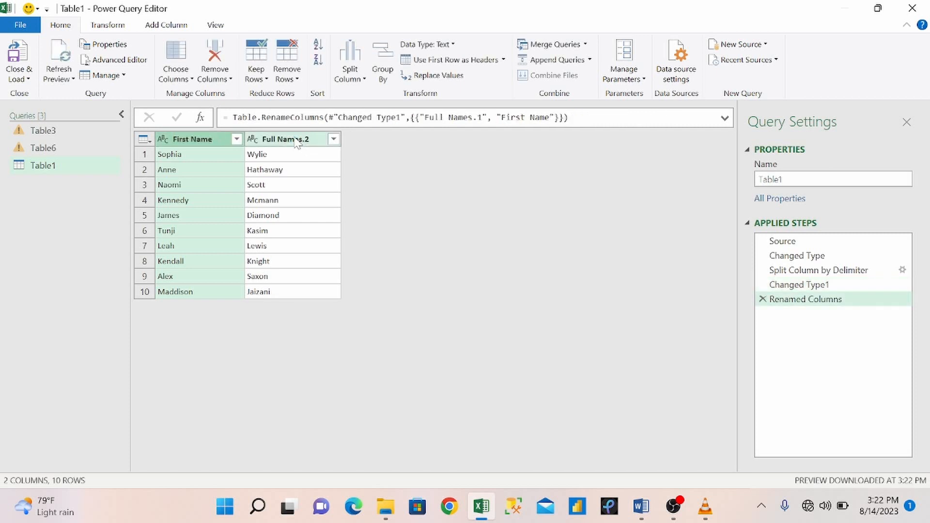
- Rename the Full Names.2 column as Last Name
double_click(304, 141)
key(BackSpace)
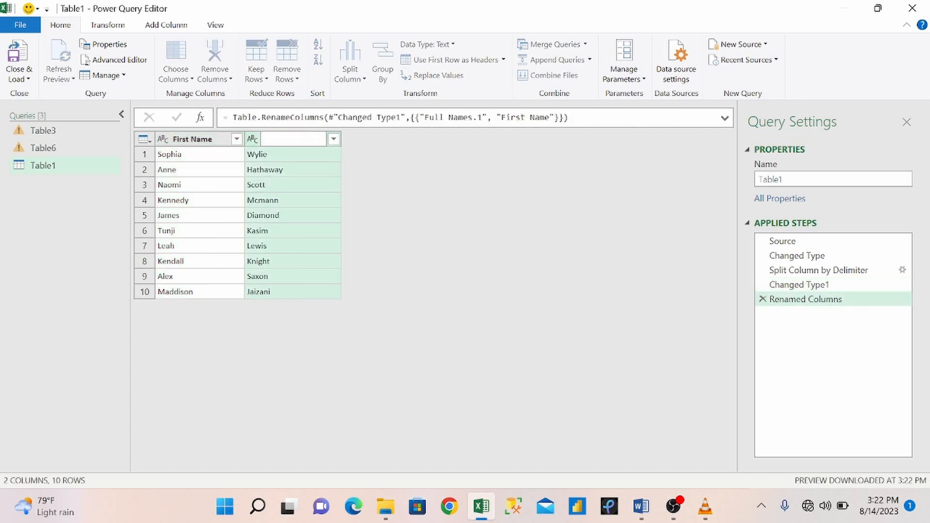
text(Last Name)
key(Return)
- Move the Last Name column ahead of First Name, and restore the original column order
drag(297, 140, 199, 151)
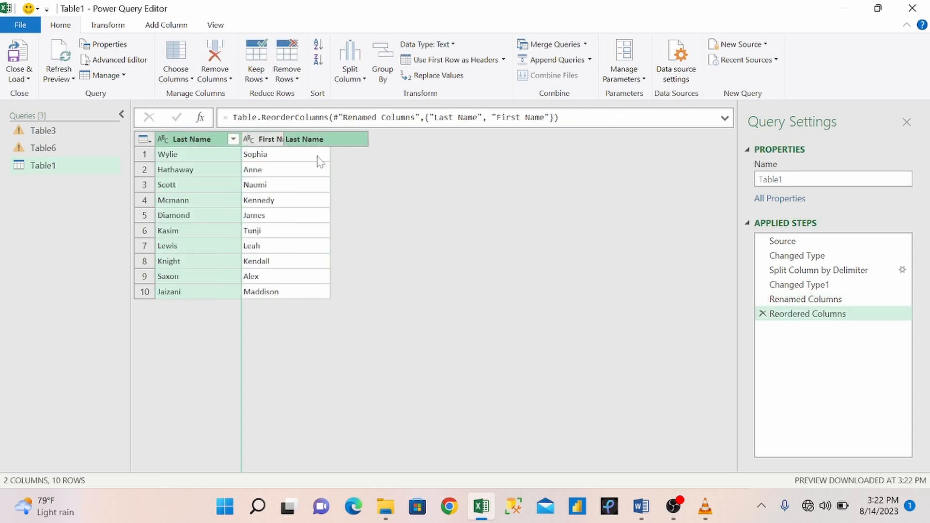
drag(308, 150, 198, 145)
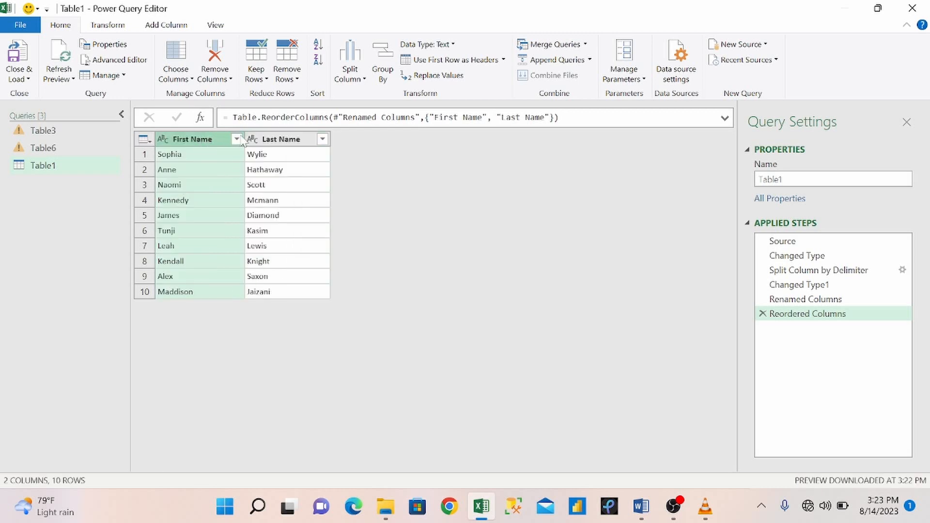
- Close the Power Query Editor, load the split names into a new worksheet, and deselect the loaded table
click(17, 52)
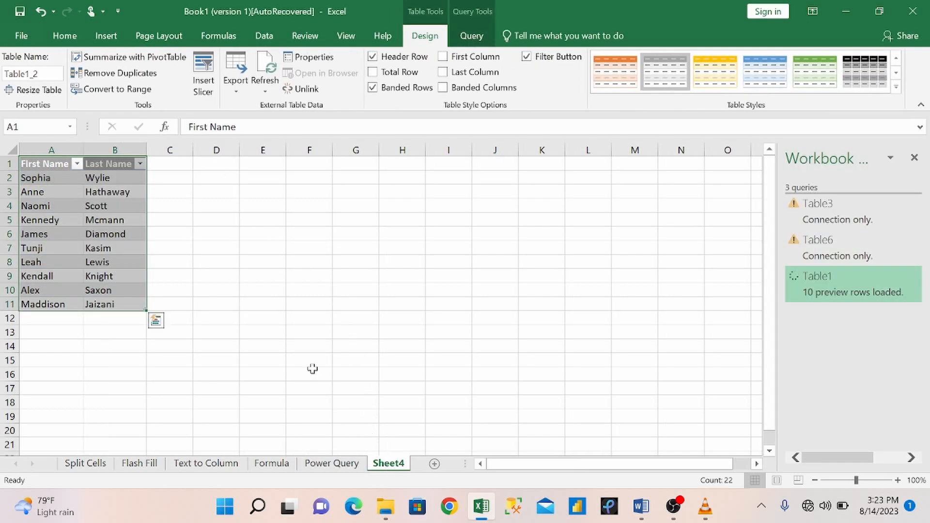
click(190, 230)
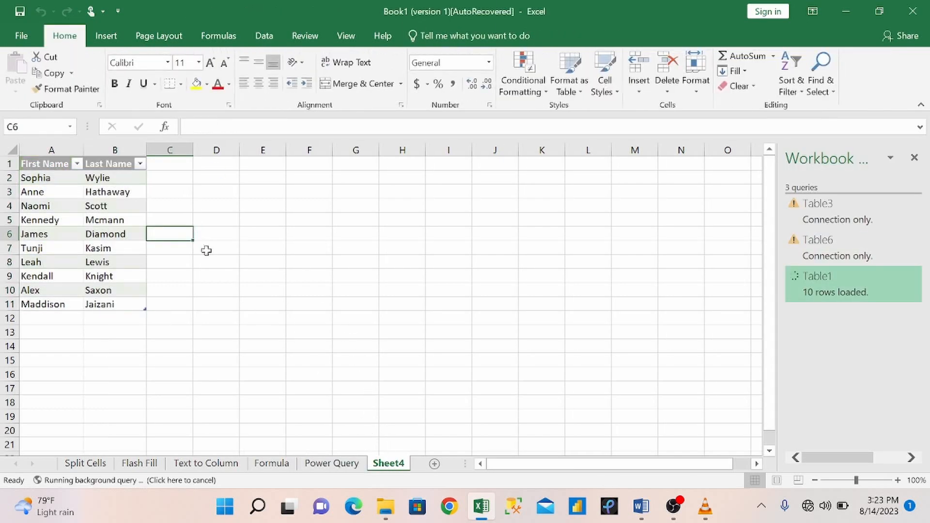
click(190, 287)
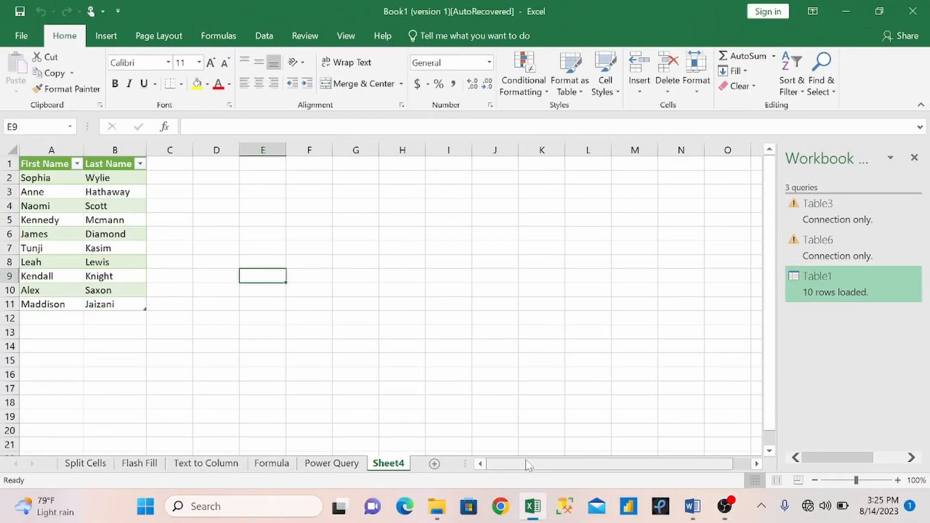